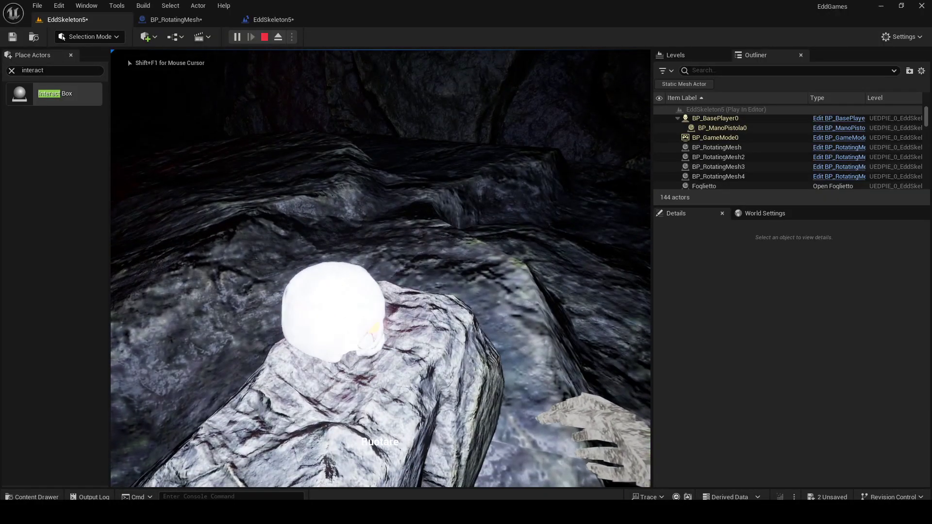
Walk the player up to the glowing skull to finish the playtest
{"action": "key", "text": "w"}
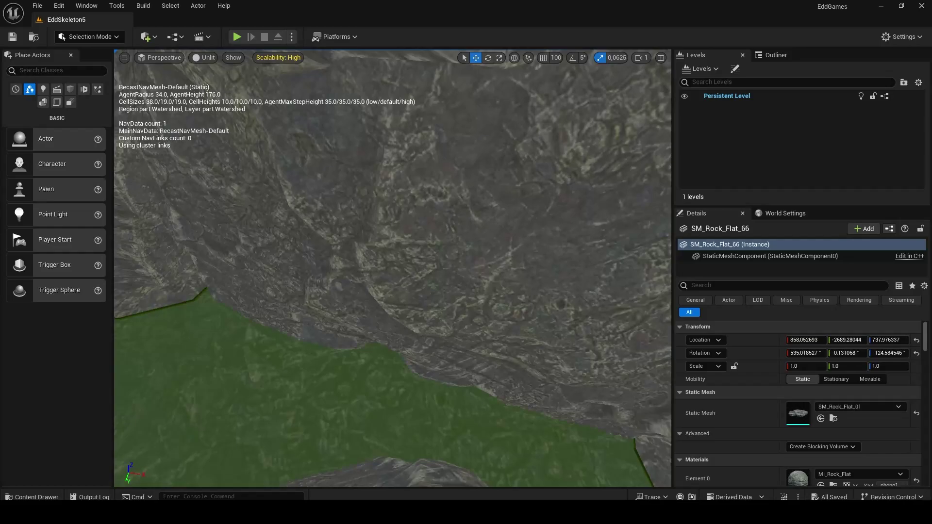
Find the SkullHead mesh, drop it into the cave, and scale it uniformly to 8
{"action": "key", "text": "ctrl+space"}
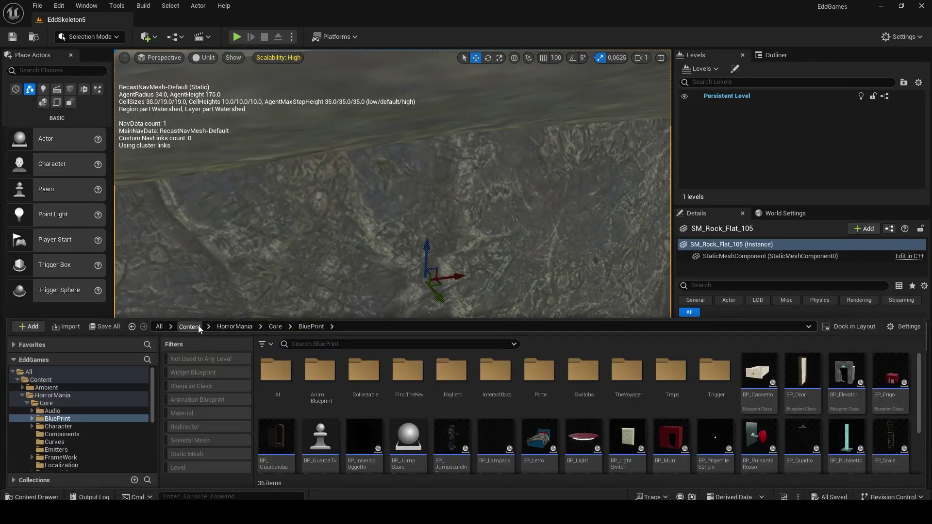
{"action": "left_click", "coordinate": [189, 326]}
{"action": "type", "text": "head"}
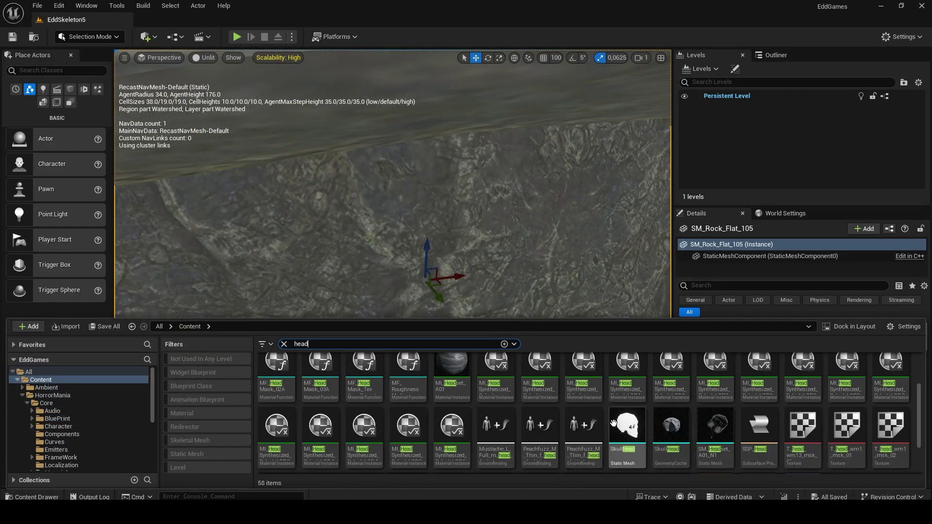
{"action": "left_click_drag", "start_coordinate": [613, 424], "coordinate": [410, 316]}
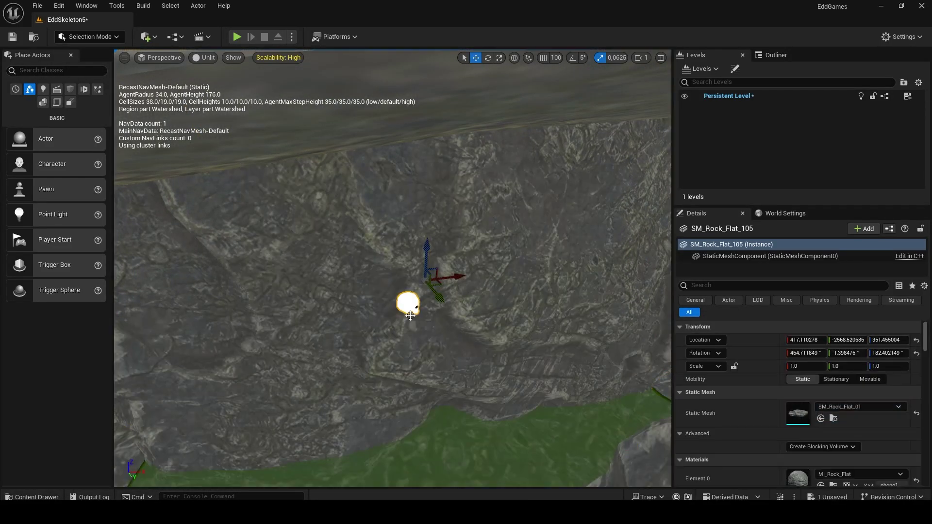
{"action": "key", "text": "Return"}
{"action": "left_click", "coordinate": [801, 366]}
{"action": "type", "text": "8"}
{"action": "key", "text": "Return"}
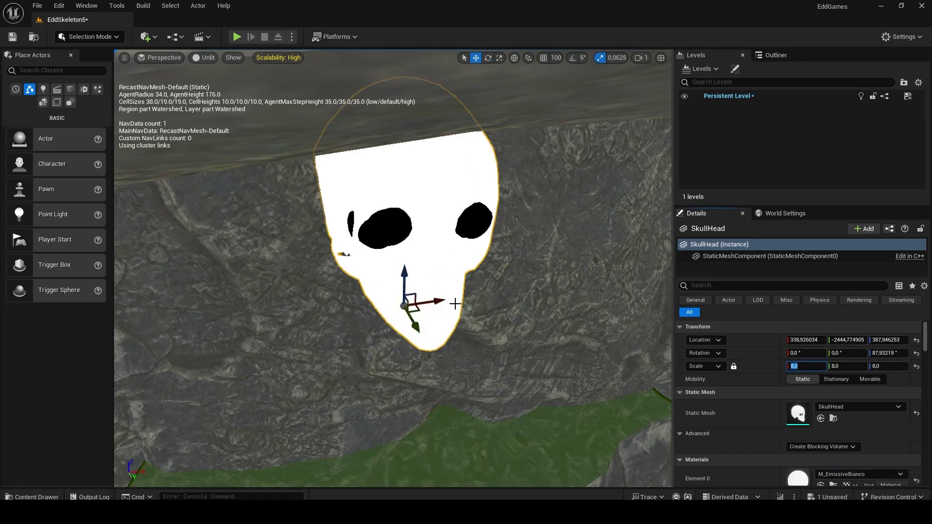
Assign MI_Rock_Flat to the SkullHead's Element 0 material slot
{"action": "left_click", "coordinate": [787, 286]}
{"action": "type", "text": "nav"}
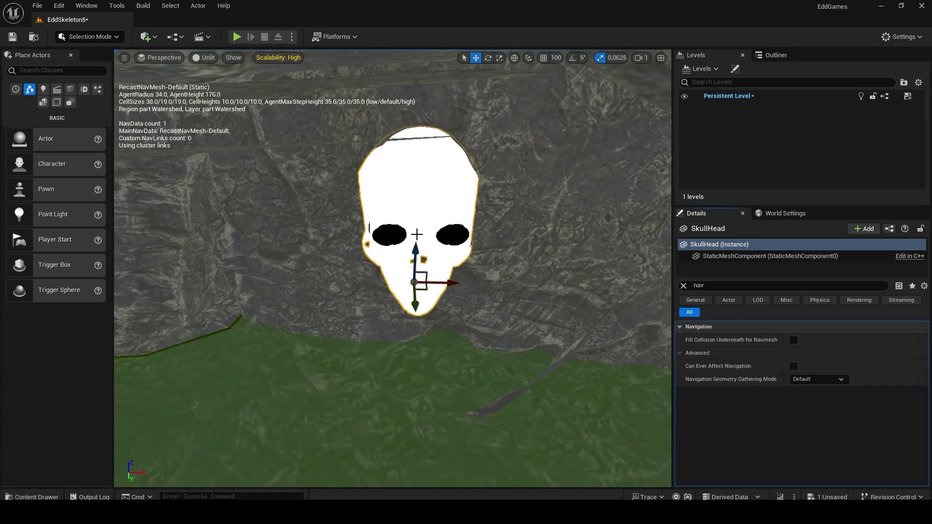
{"action": "left_click", "coordinate": [683, 285]}
{"action": "key", "text": "ctrl+space"}
{"action": "scroll", "coordinate": [801, 403], "scroll_direction": "down", "scroll_amount": 2}
{"action": "left_click", "coordinate": [820, 455]}
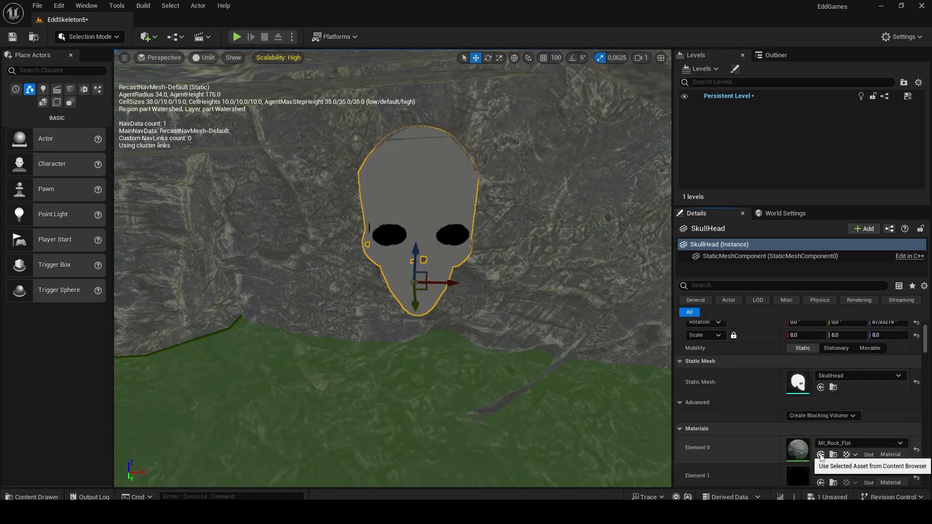
{"action": "right_click_drag", "start_coordinate": [490, 311], "coordinate": [490, 312]}
{"action": "scroll", "coordinate": [490, 311], "scroll_direction": "up", "scroll_amount": 3}
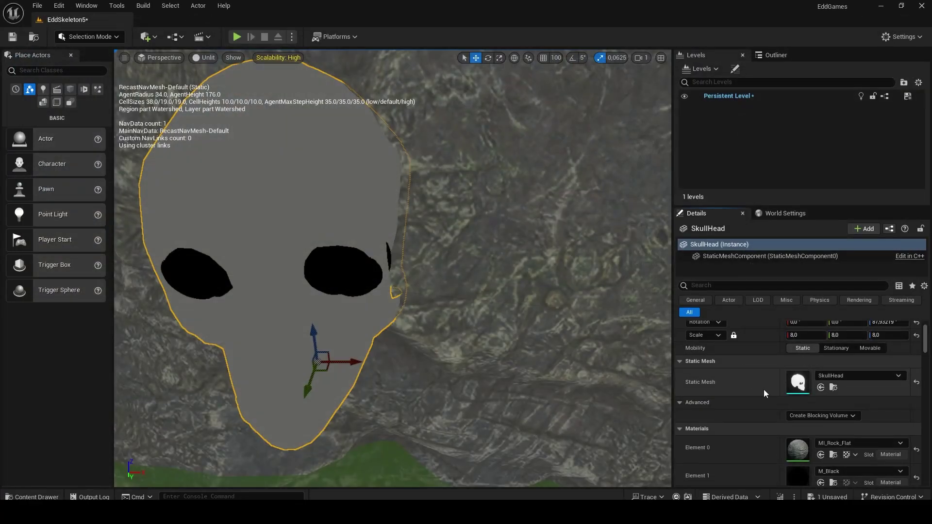
{"action": "left_click", "coordinate": [833, 387]}
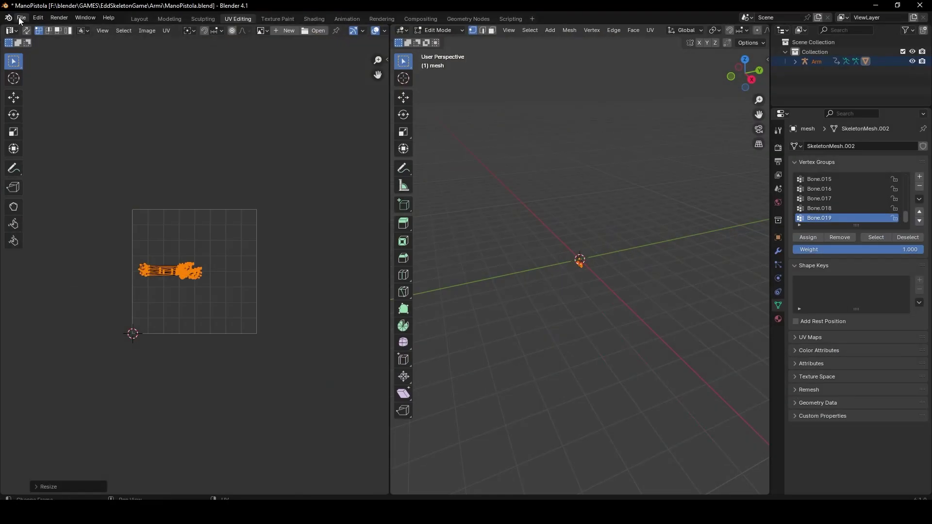
{"action": "left_click", "coordinate": [19, 16]}
Delete the default cube, camera and light, leaving only the skull mesh Cubo.002 selected
{"action": "key", "text": "Delete"}
{"action": "left_click", "coordinate": [204, 223]}
{"action": "key", "text": "Delete"}
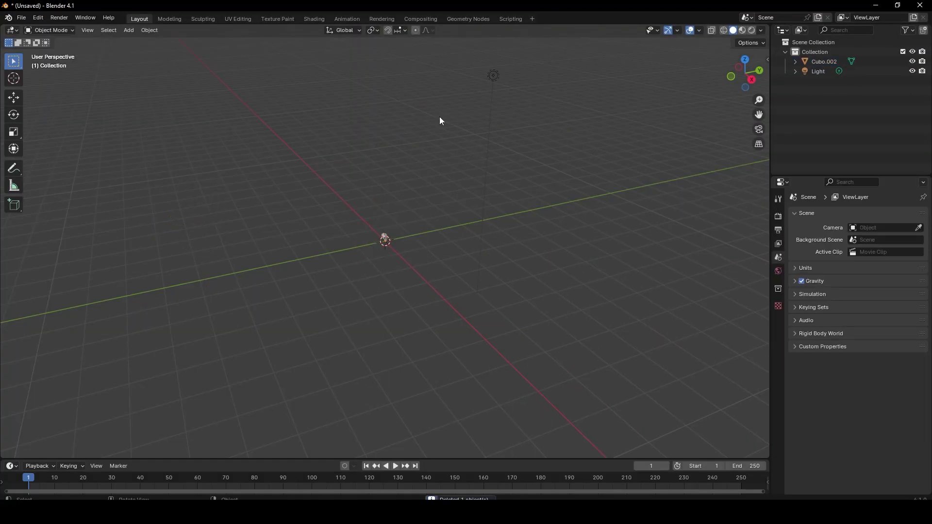
{"action": "left_click", "coordinate": [492, 75]}
{"action": "key", "text": "Delete"}
{"action": "left_click", "coordinate": [404, 219]}
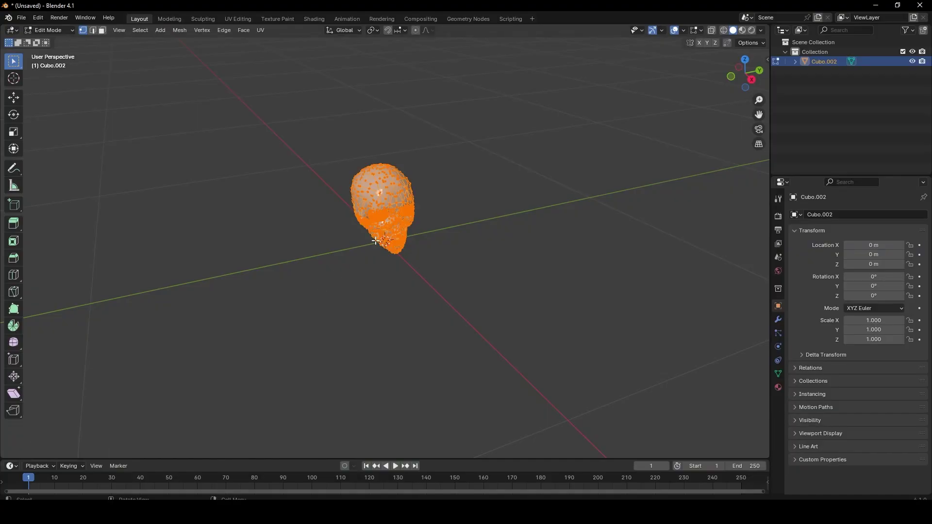
Inspect the skull's UV layout in the UV Editing workspace's Edit Mode
{"action": "left_click", "coordinate": [249, 19]}
{"action": "key", "text": "Tab"}
{"action": "key", "text": "Tab"}
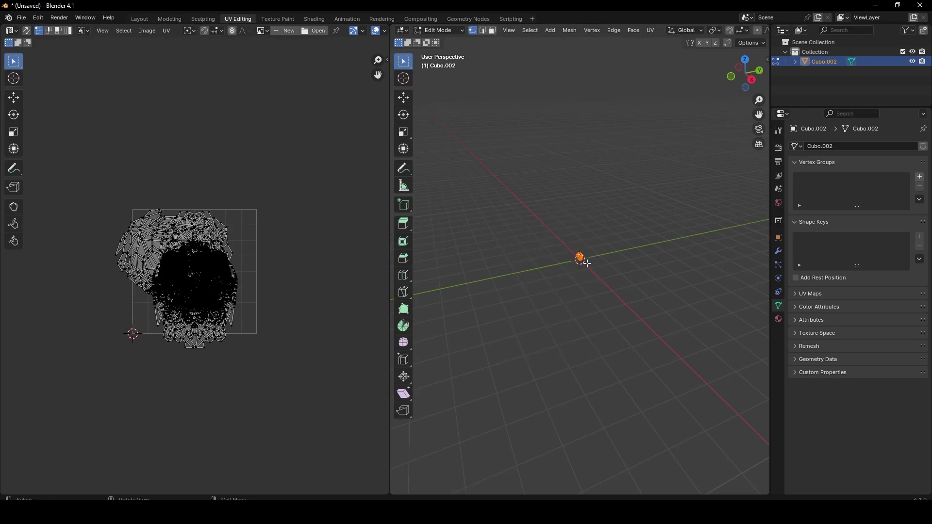
{"action": "key", "text": "Tab"}
Export the skull mesh as STL and save the .blend under a new name
{"action": "left_click", "coordinate": [21, 17]}
{"action": "mouse_move", "coordinate": [38, 166]}
{"action": "left_click", "coordinate": [140, 232]}
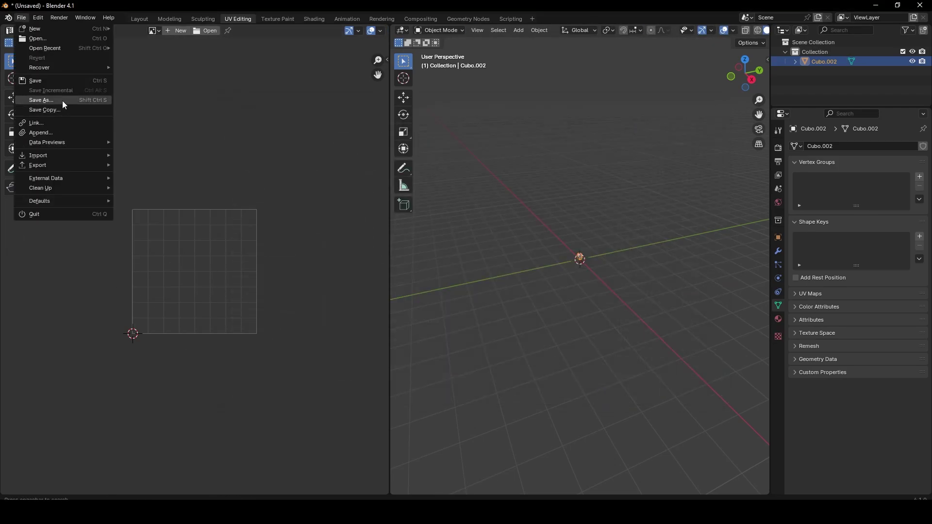
{"action": "left_click", "coordinate": [62, 101]}
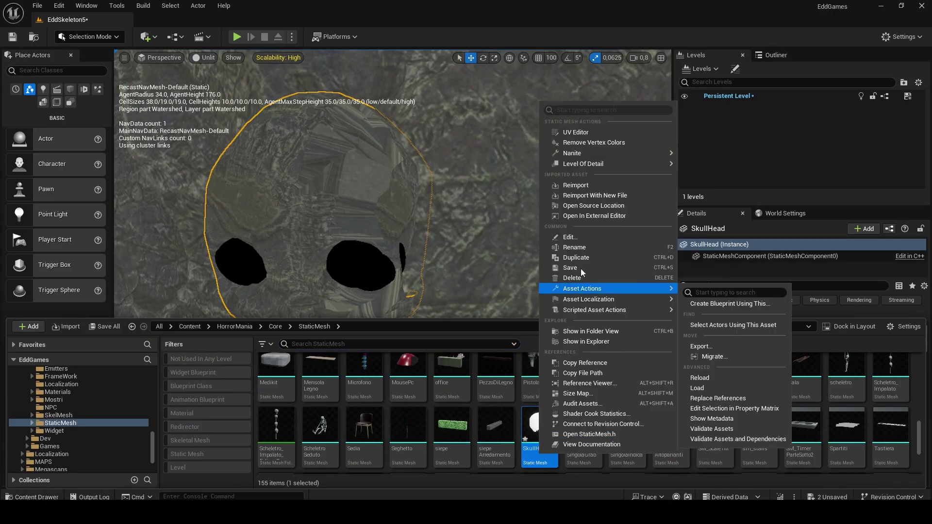
Place an Interact Box over the skull and rotate it about 75°
{"action": "type", "text": "interact"}
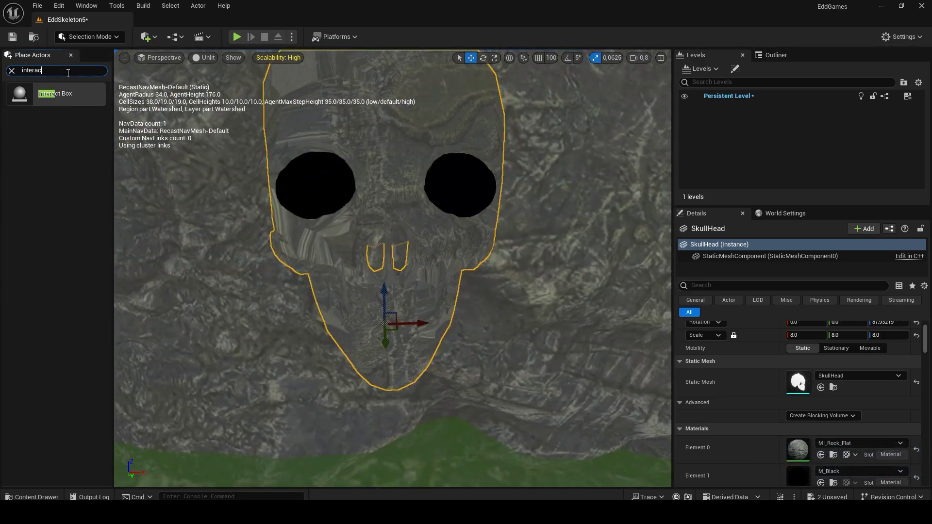
{"action": "left_click_drag", "start_coordinate": [55, 93], "coordinate": [388, 334]}
{"action": "key", "text": "e"}
{"action": "left_click_drag", "start_coordinate": [439, 357], "coordinate": [413, 388]}
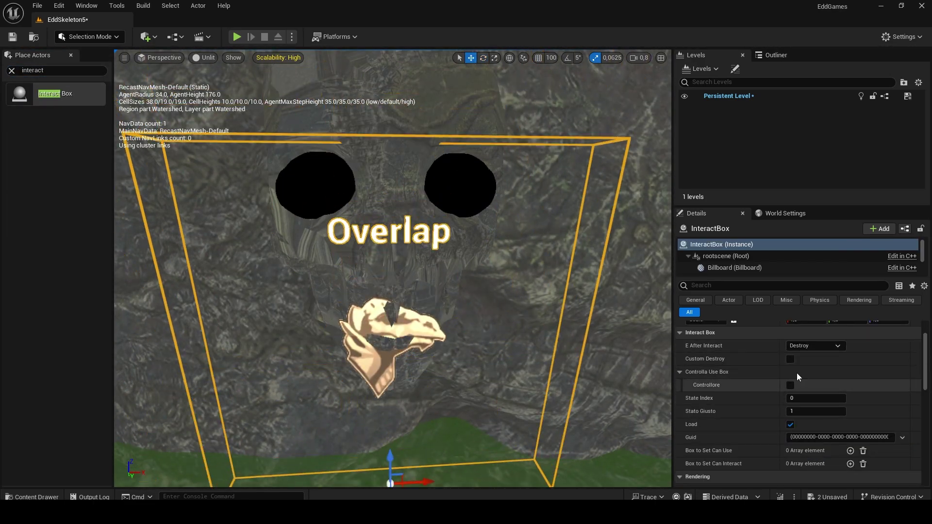
Set the InteractBox type to Interact, untick Can Use, and save the level
{"action": "left_click", "coordinate": [746, 258]}
{"action": "left_click", "coordinate": [814, 327]}
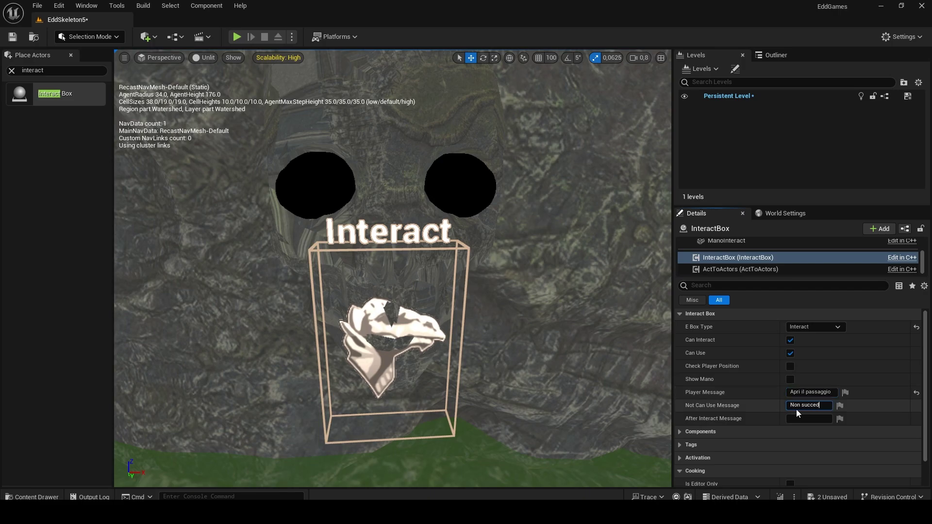
{"action": "key", "text": "ctrl+s"}
{"action": "left_click", "coordinate": [791, 354]}
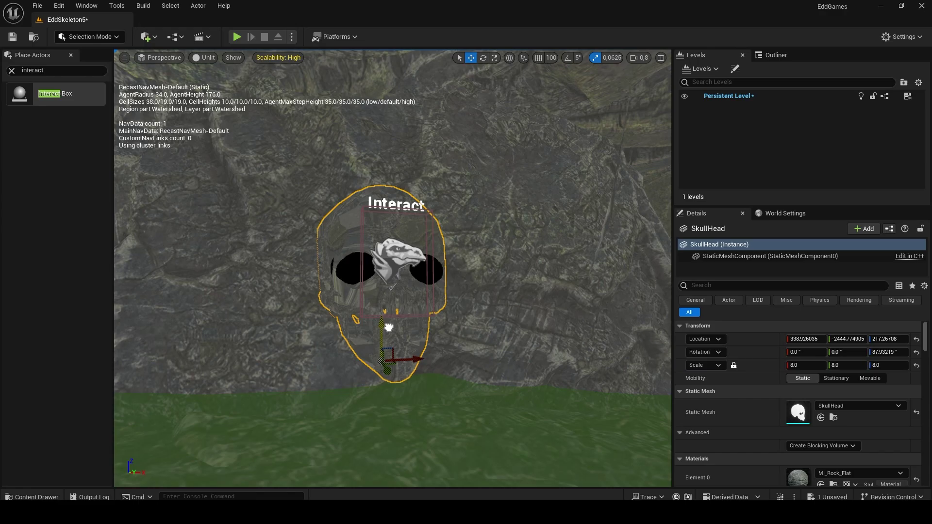
{"action": "left_click", "coordinate": [397, 303]}
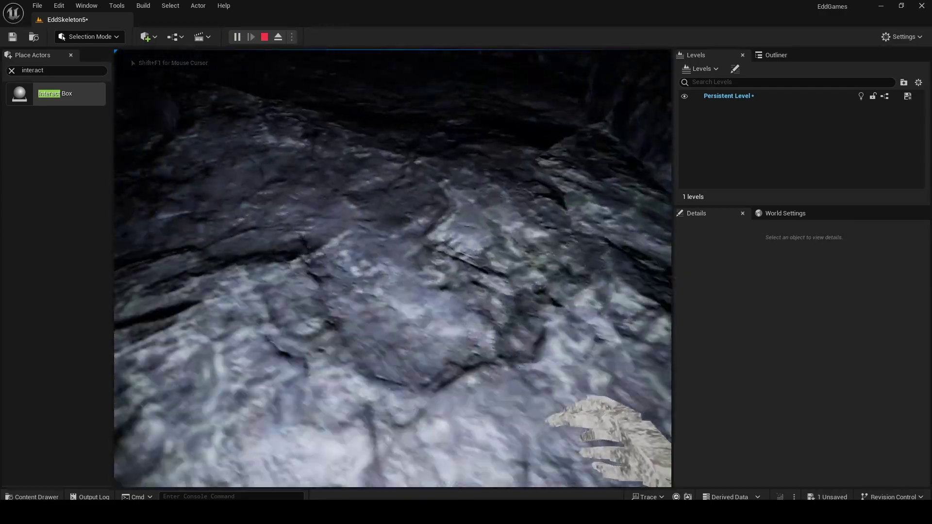
Give the SkullHead the NoCollision preset, try removing SpawnAITrigger, and playtest again
{"action": "type", "text": "coll"}
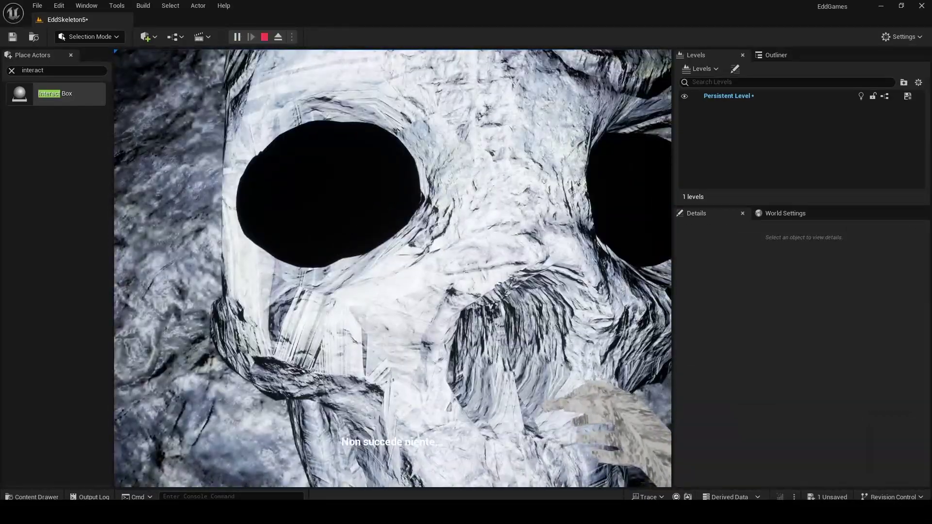
{"action": "key", "text": "Escape"}
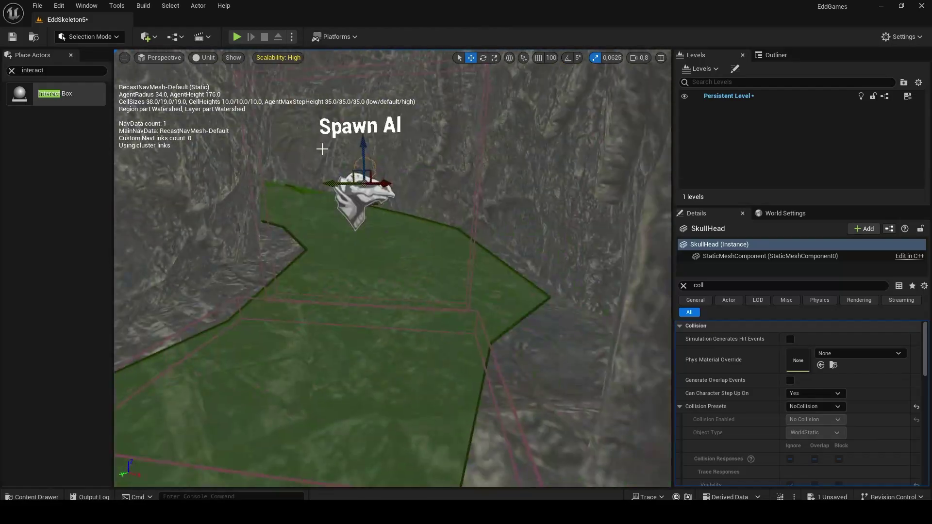
{"action": "left_click", "coordinate": [322, 148]}
{"action": "key", "text": "Delete"}
{"action": "left_click", "coordinate": [238, 37]}
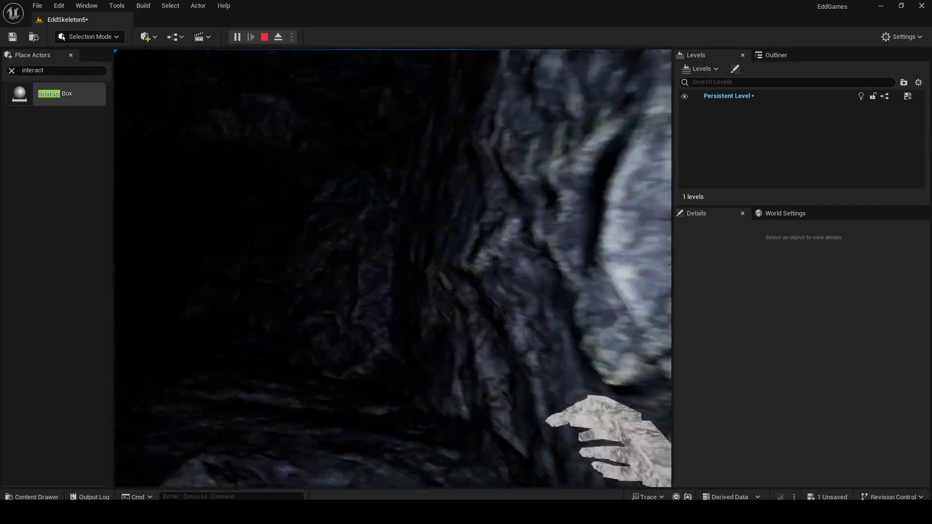
{"action": "key", "text": "Escape"}
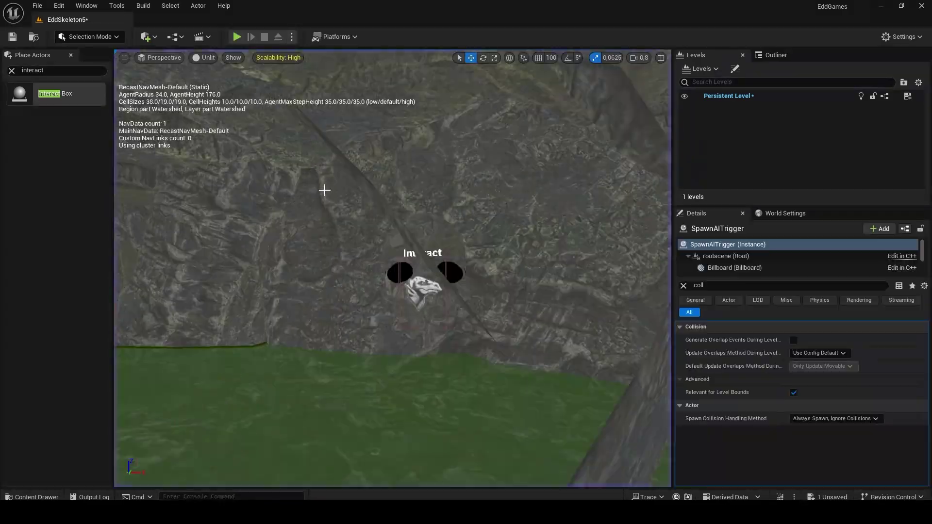
Apply the M_EmissiveRosso material to the skull's eye slot
{"action": "left_click", "coordinate": [372, 200]}
{"action": "scroll", "coordinate": [780, 329], "scroll_direction": "down", "scroll_amount": 2}
{"action": "left_click", "coordinate": [859, 456]}
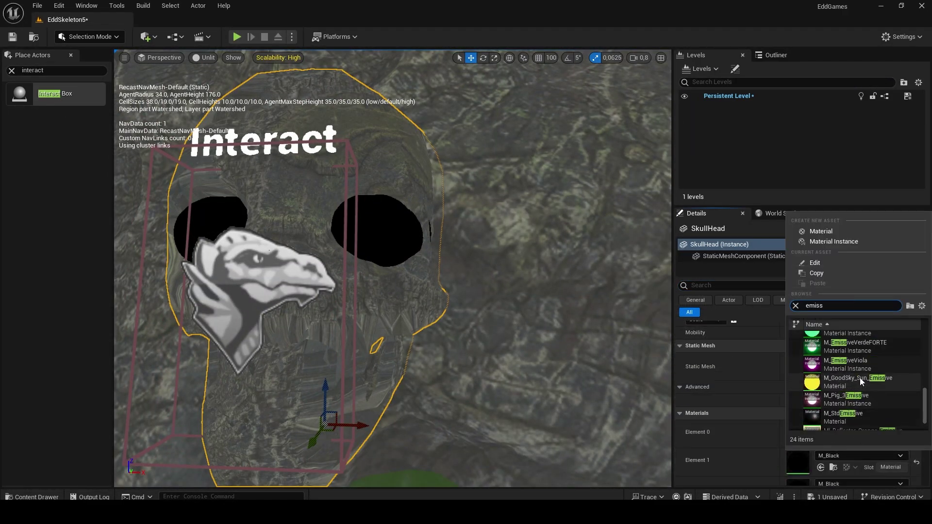
{"action": "left_click", "coordinate": [858, 377]}
{"action": "left_click", "coordinate": [855, 484]}
{"action": "type", "text": "emissive"}
{"action": "left_click", "coordinate": [855, 424]}
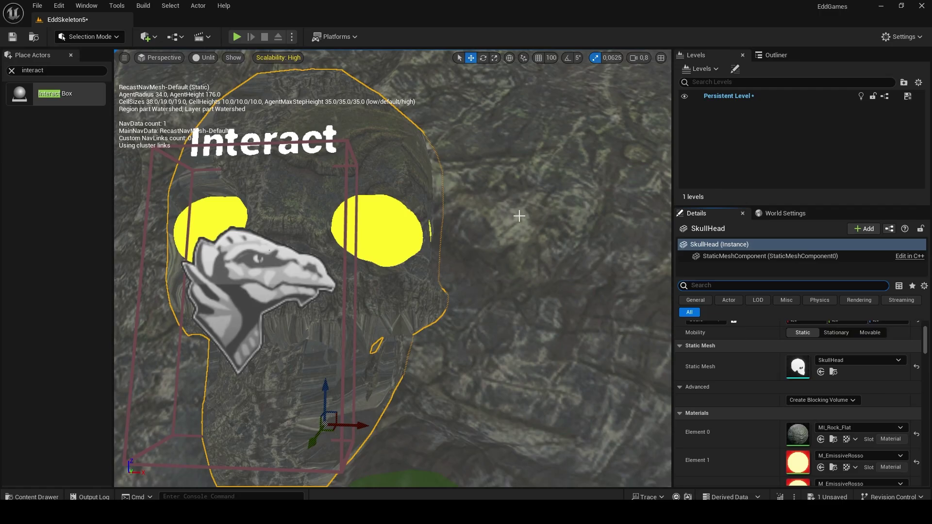
Playtest the glowing eyes, then inspect the second AI spawn trigger across the cave
{"action": "key", "text": "alt+p"}
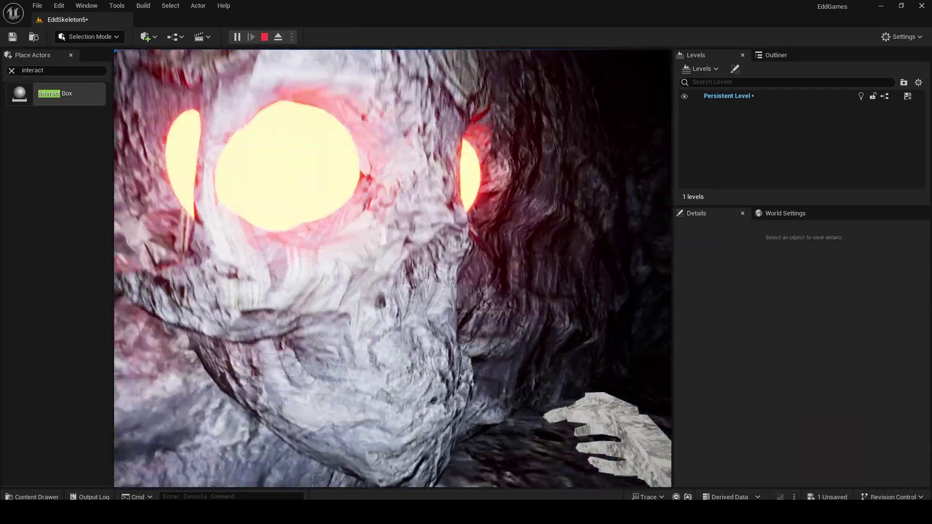
{"action": "key", "text": "Escape"}
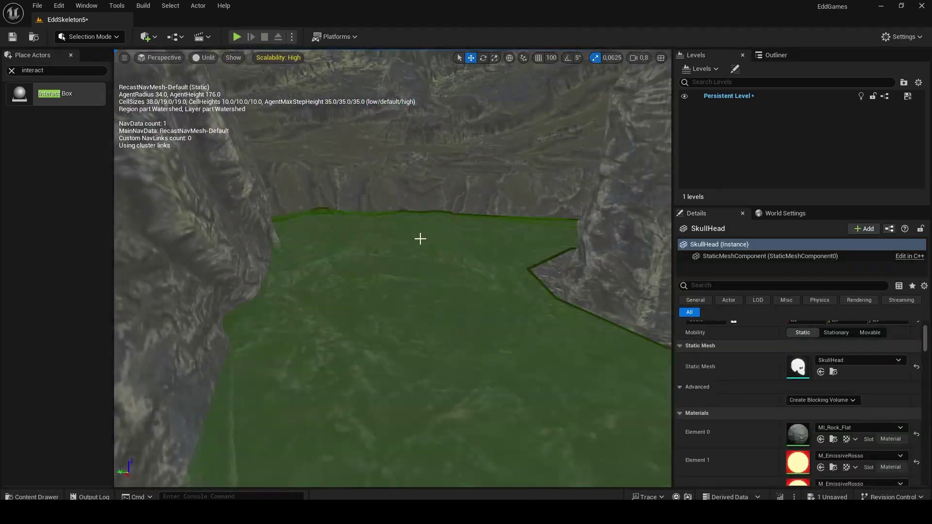
{"action": "left_click", "coordinate": [254, 285]}
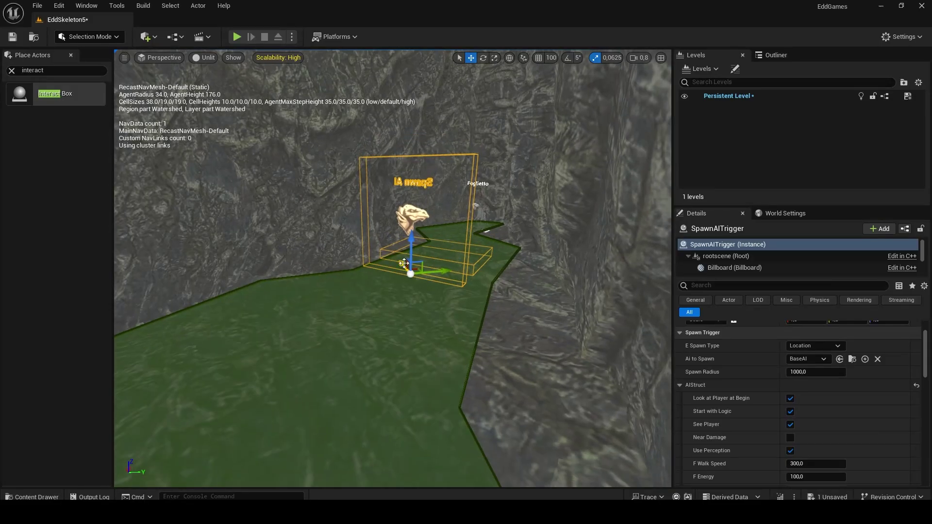
{"action": "right_click_drag", "start_coordinate": [478, 62], "coordinate": [478, 62]}
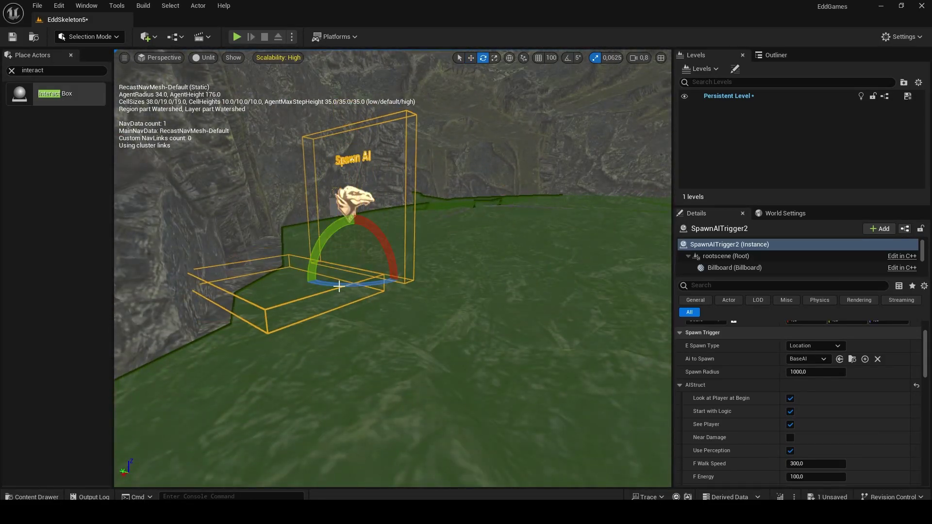
{"action": "right_click_drag", "start_coordinate": [453, 122], "coordinate": [452, 122]}
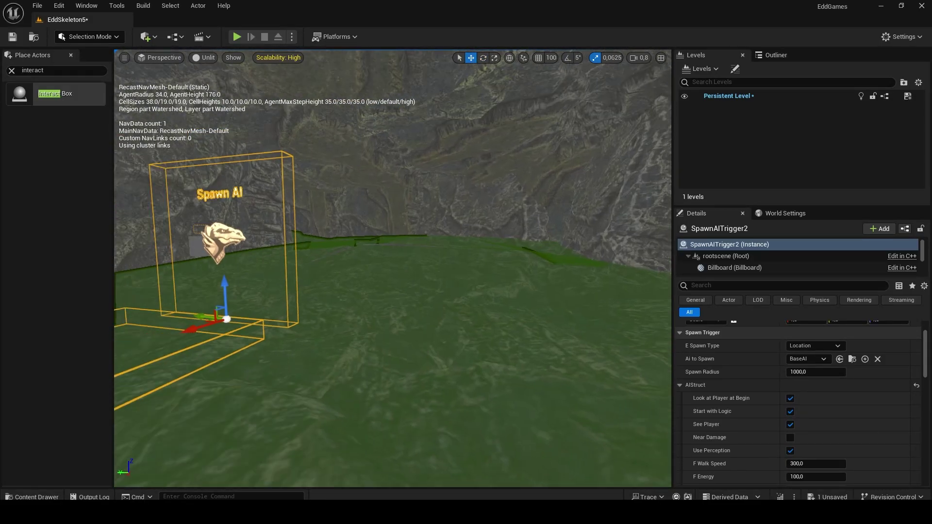
{"action": "left_click", "coordinate": [223, 239]}
{"action": "right_click_drag", "start_coordinate": [222, 239], "coordinate": [223, 239]}
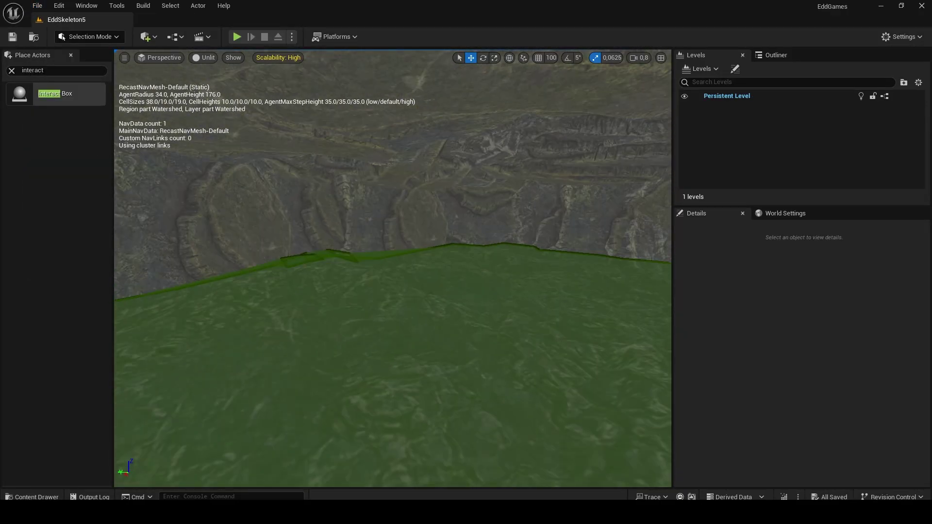
Create an InteractBox-based blueprint named BP_RotatingMesh in Core > BluePrint
{"action": "key", "text": "ctrl+s"}
{"action": "left_click", "coordinate": [32, 496]}
{"action": "double_click", "coordinate": [291, 372]}
{"action": "right_click", "coordinate": [660, 437]}
{"action": "left_click", "coordinate": [660, 181]}
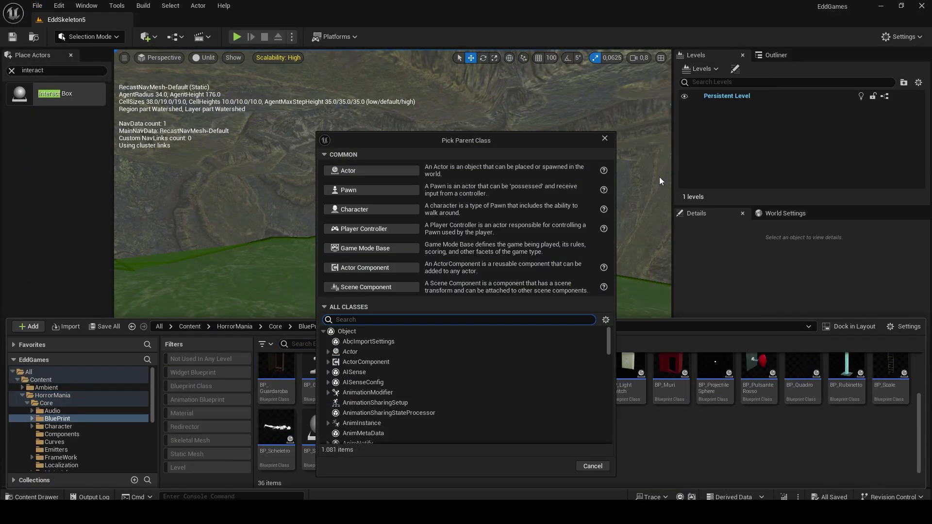
{"action": "left_click", "coordinate": [389, 352]}
{"action": "left_click", "coordinate": [557, 378]}
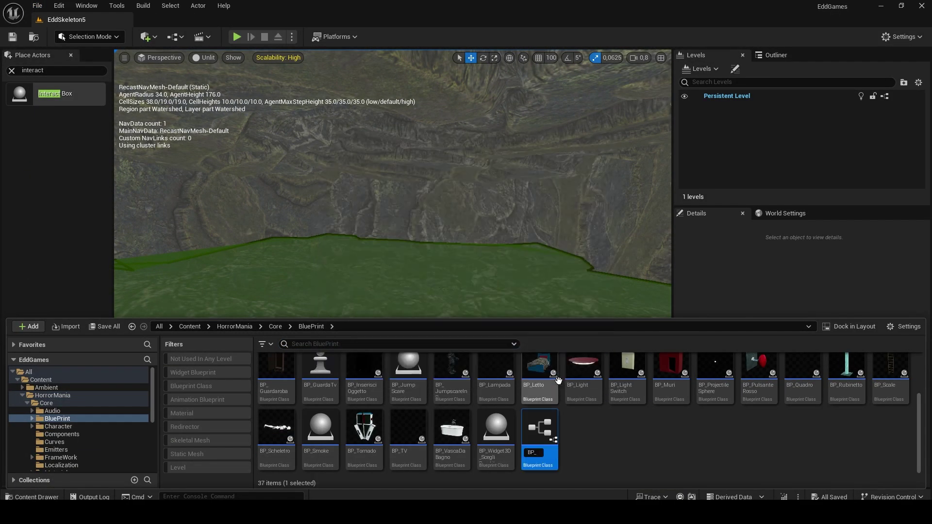
{"action": "type", "text": "esh"}
{"action": "key", "text": "Return"}
Add a Static Mesh component to BP_RotatingMesh using the SkullHead mesh
{"action": "double_click", "coordinate": [850, 430]}
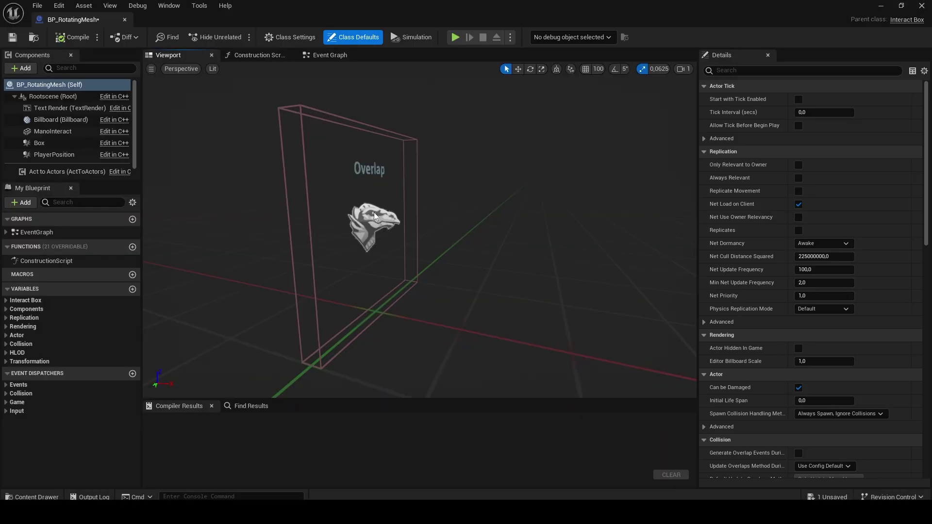
{"action": "left_click", "coordinate": [36, 69]}
{"action": "type", "text": "static"}
{"action": "left_click", "coordinate": [43, 111]}
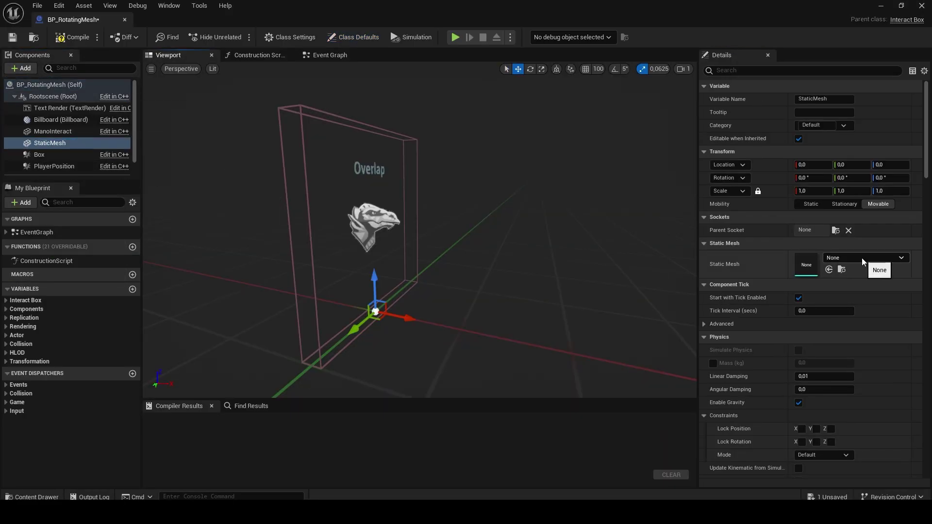
{"action": "left_click", "coordinate": [864, 258]}
{"action": "type", "text": "skull"}
{"action": "left_click", "coordinate": [818, 359]}
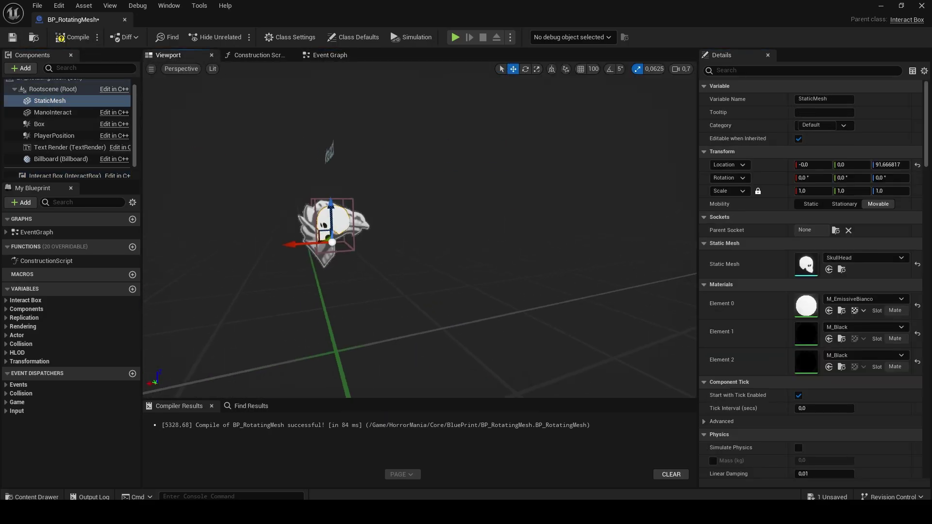
Wire Event Interagito into an Add Local Rotation node with a Z rotation of 15
{"action": "key", "text": "f"}
{"action": "key", "text": "e"}
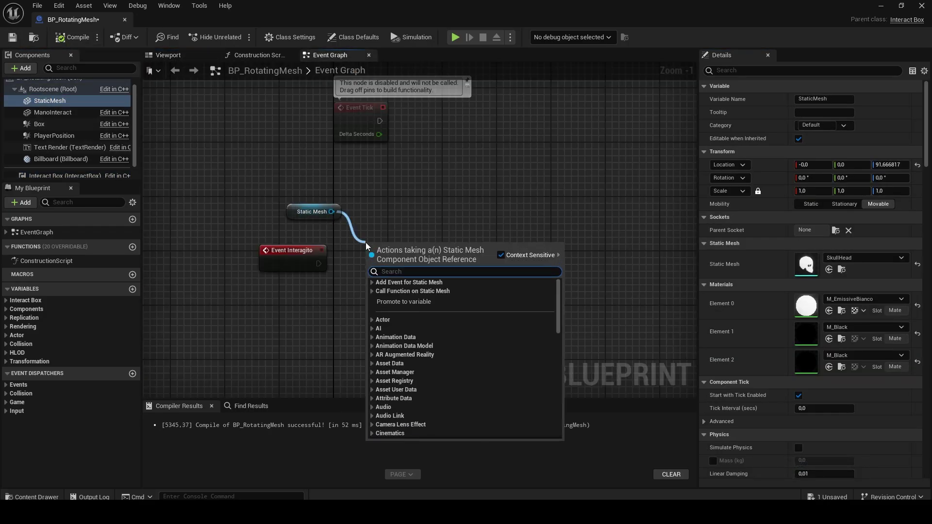
{"action": "type", "text": "addlocalrot"}
{"action": "key", "text": "Return"}
{"action": "left_click_drag", "start_coordinate": [369, 263], "coordinate": [318, 264]}
{"action": "left_click", "coordinate": [428, 298]}
{"action": "type", "text": "15,0"}
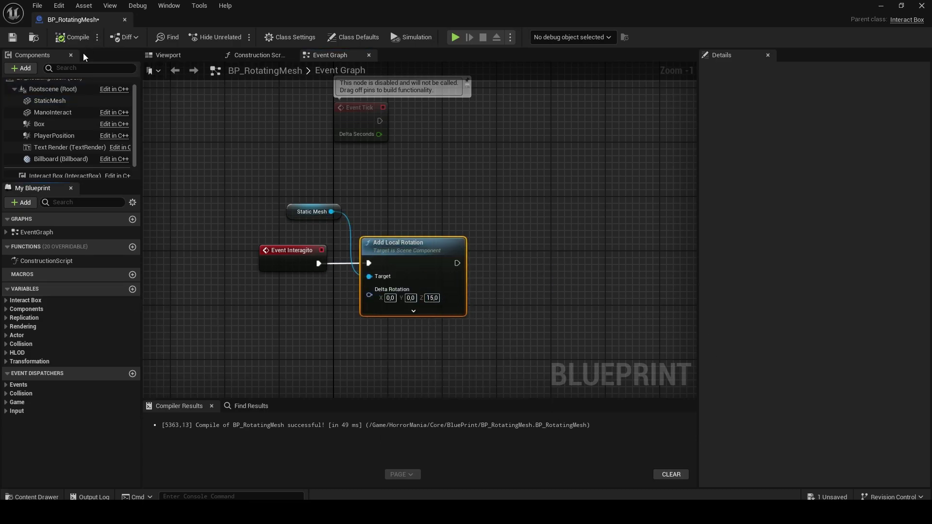
{"action": "left_click", "coordinate": [133, 203]}
Add a SET State Index node with a State Index getter after the rotation
{"action": "right_click", "coordinate": [293, 175]}
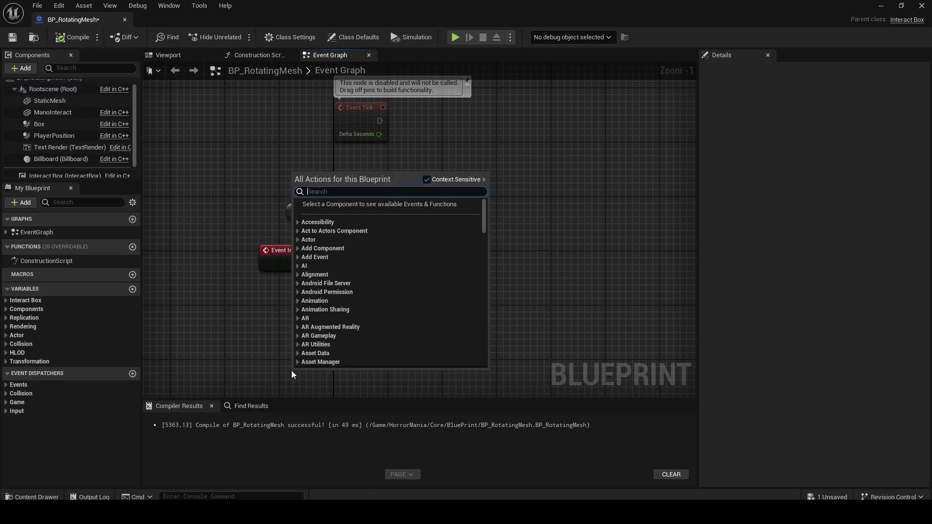
{"action": "type", "text": "state"}
{"action": "scroll", "coordinate": [342, 322], "scroll_direction": "down", "scroll_amount": 5}
{"action": "left_click", "coordinate": [342, 321]}
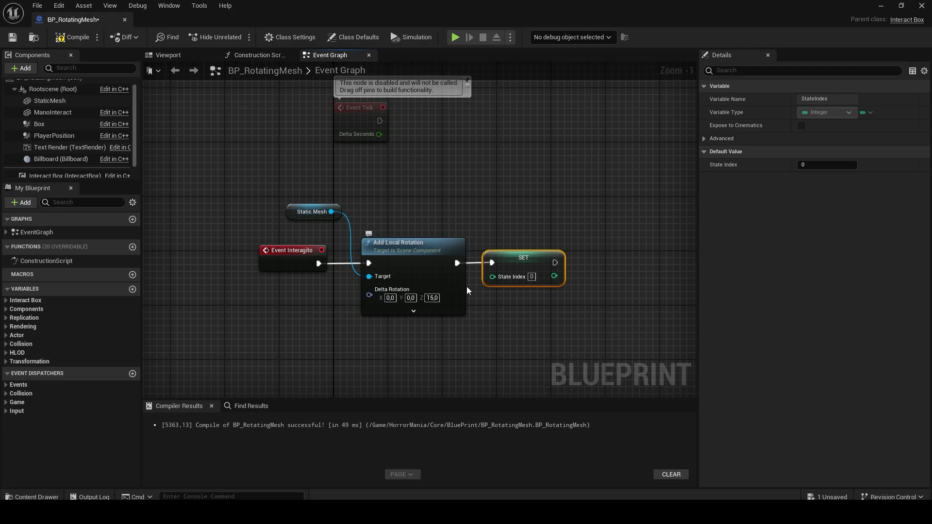
{"action": "left_click_drag", "start_coordinate": [493, 277], "coordinate": [441, 325]}
{"action": "type", "text": "state ind"}
{"action": "key", "text": "Return"}
{"action": "left_click_drag", "start_coordinate": [523, 260], "coordinate": [519, 325]}
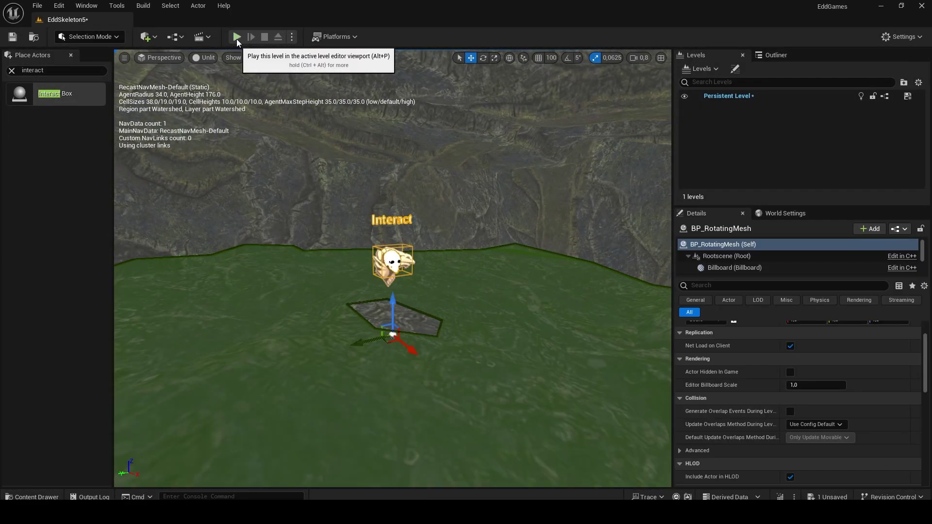
Append a Reset Box node after the State Index update and test-play the skull
{"action": "left_click", "coordinate": [237, 43]}
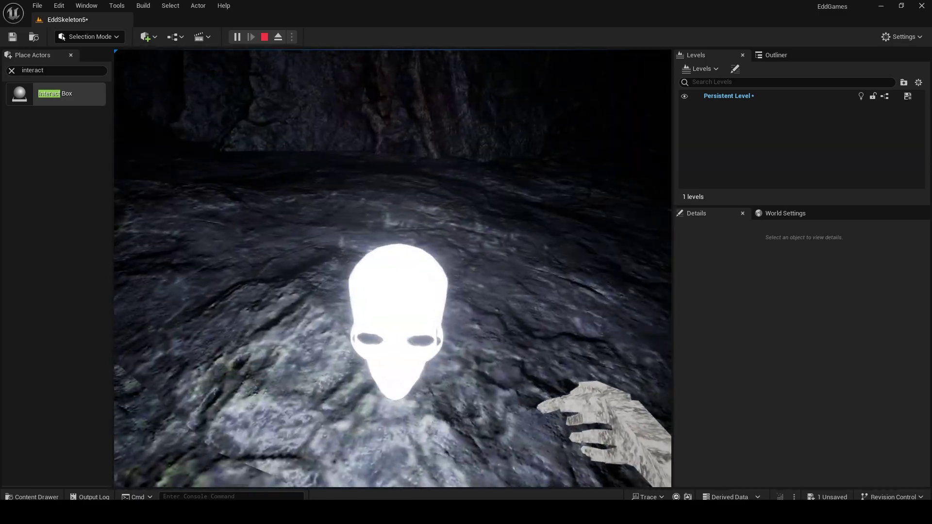
{"action": "key", "text": "Escape"}
{"action": "left_click_drag", "start_coordinate": [530, 262], "coordinate": [580, 251]}
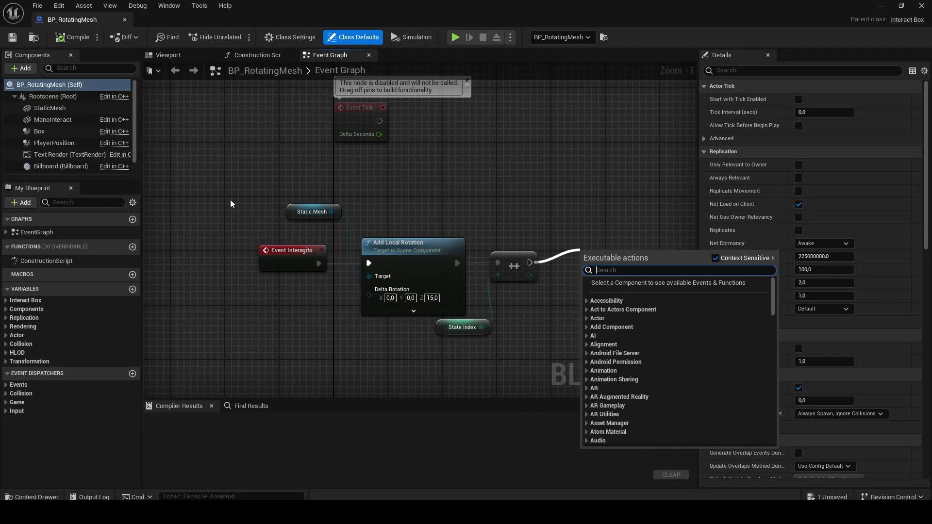
{"action": "type", "text": "reset box"}
{"action": "key", "text": "Return"}
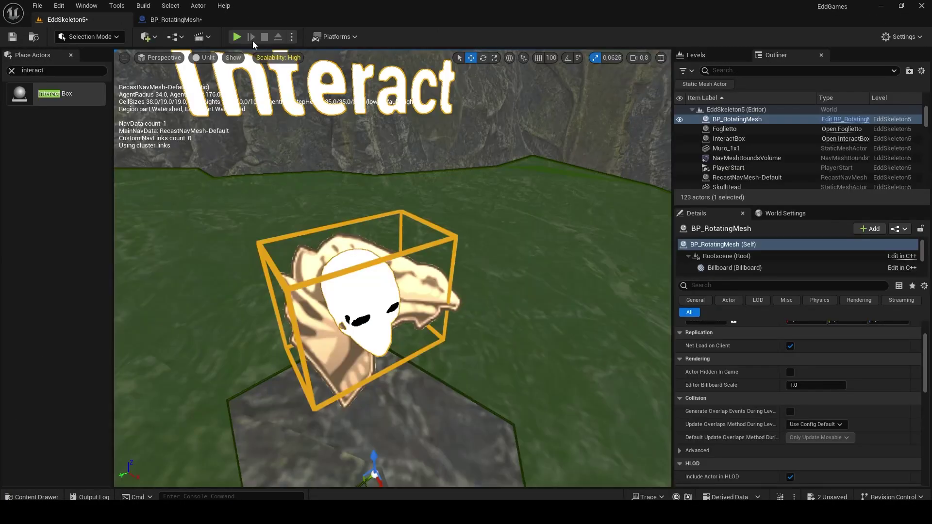
{"action": "left_click", "coordinate": [238, 39]}
{"action": "key", "text": "Escape"}
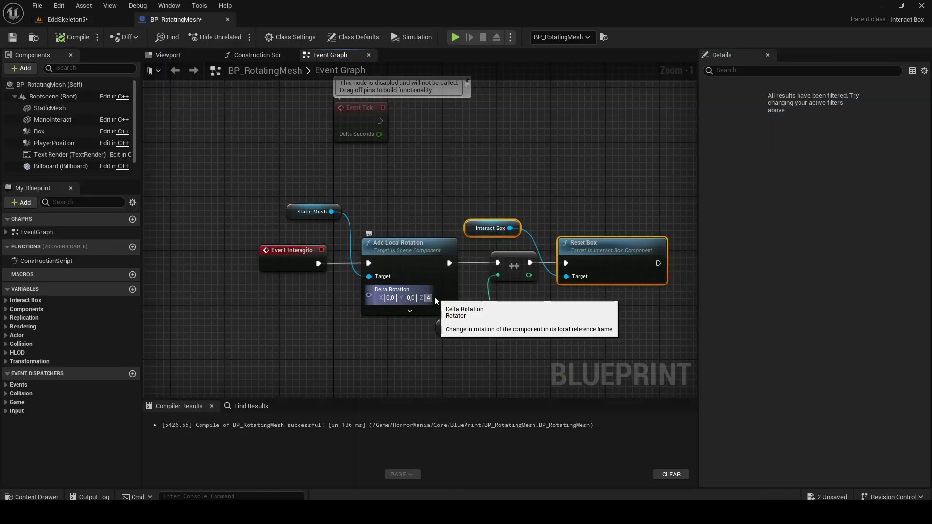
Playtest the level, walking the player to the skull and back
{"action": "left_click", "coordinate": [68, 20]}
{"action": "left_click", "coordinate": [231, 35]}
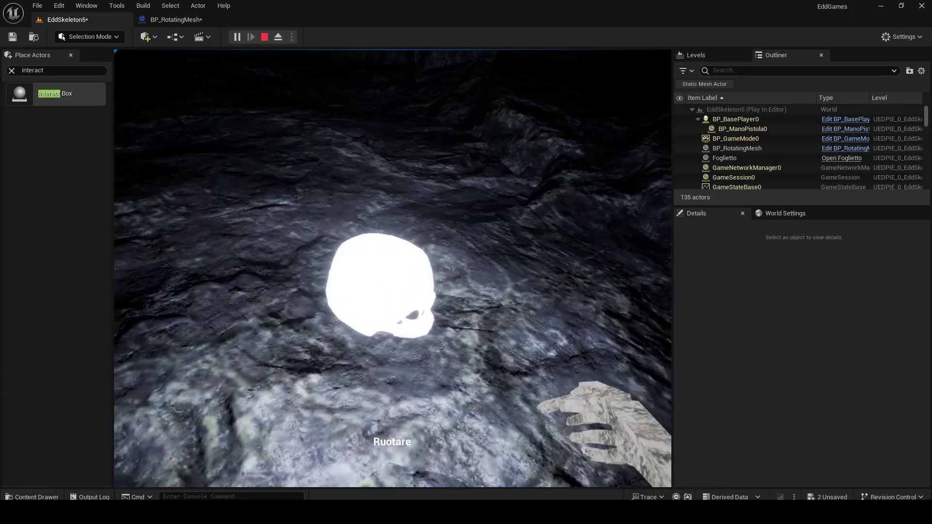
{"action": "key", "text": "s"}
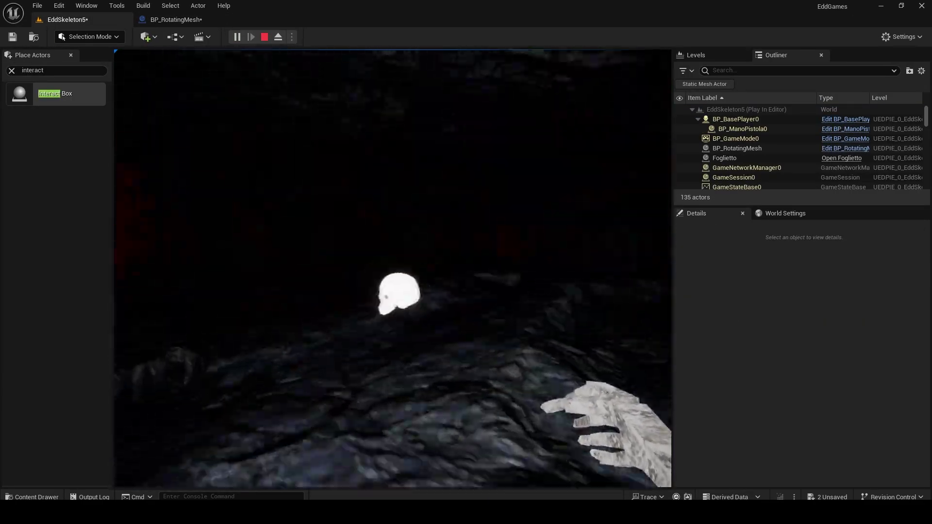
{"action": "key", "text": "Escape"}
After Reset Box, add Play Sound at Location fed by the skull mesh's world location
{"action": "left_click", "coordinate": [177, 20]}
{"action": "left_click_drag", "start_coordinate": [521, 264], "coordinate": [583, 243]}
{"action": "type", "text": "play sound"}
{"action": "left_click", "coordinate": [626, 327]}
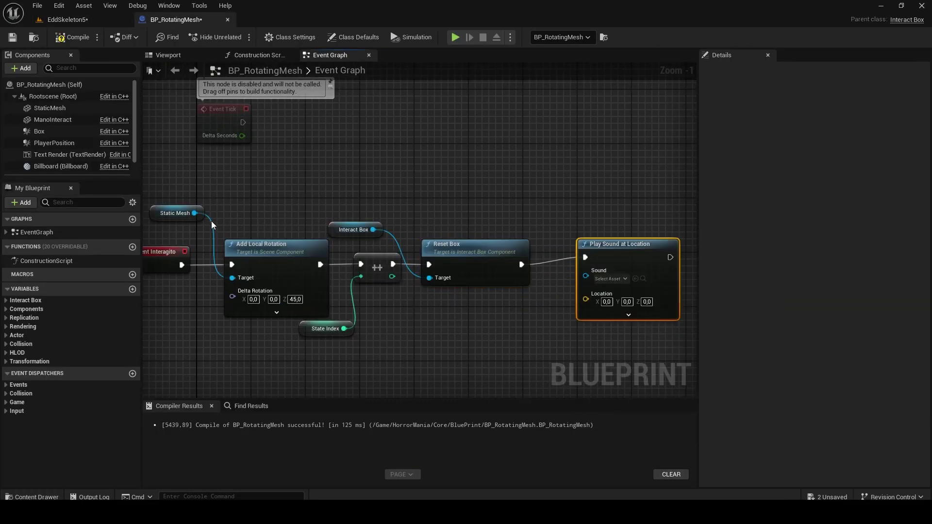
{"action": "mouse_move", "coordinate": [49, 108]}
{"action": "left_mouse_down"}
{"action": "mouse_move", "coordinate": [460, 329]}
{"action": "mouse_move", "coordinate": [520, 313]}
{"action": "left_mouse_up"}
{"action": "left_click", "coordinate": [575, 238]}
{"action": "left_click_drag", "start_coordinate": [567, 352], "coordinate": [586, 294]}
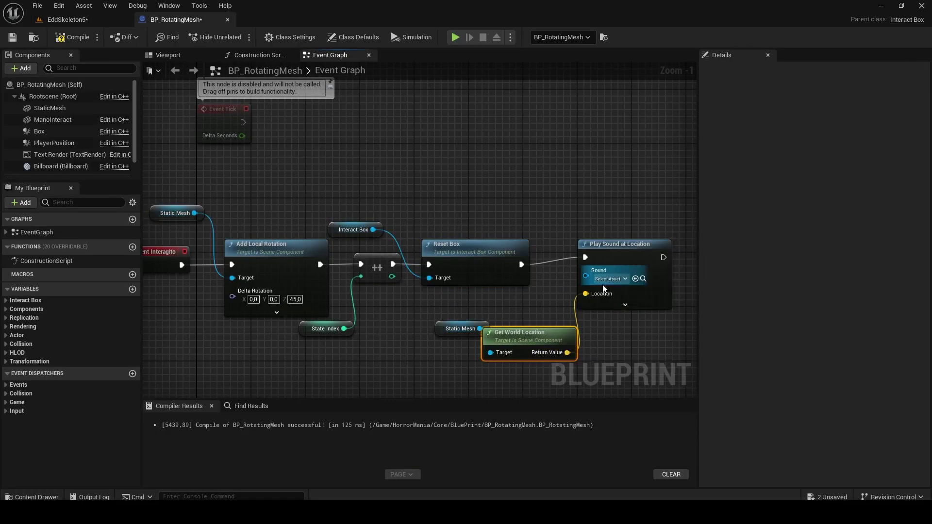
{"action": "left_click", "coordinate": [613, 279]}
Test-play the level, then select the skull's StaticMesh component to check its properties
{"action": "left_click", "coordinate": [68, 20]}
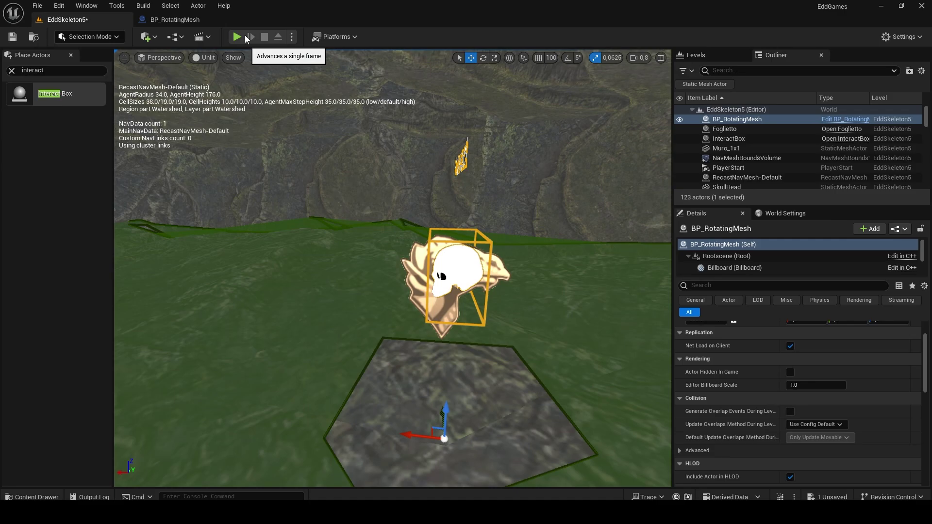
{"action": "left_click", "coordinate": [237, 37]}
{"action": "key", "text": "Escape"}
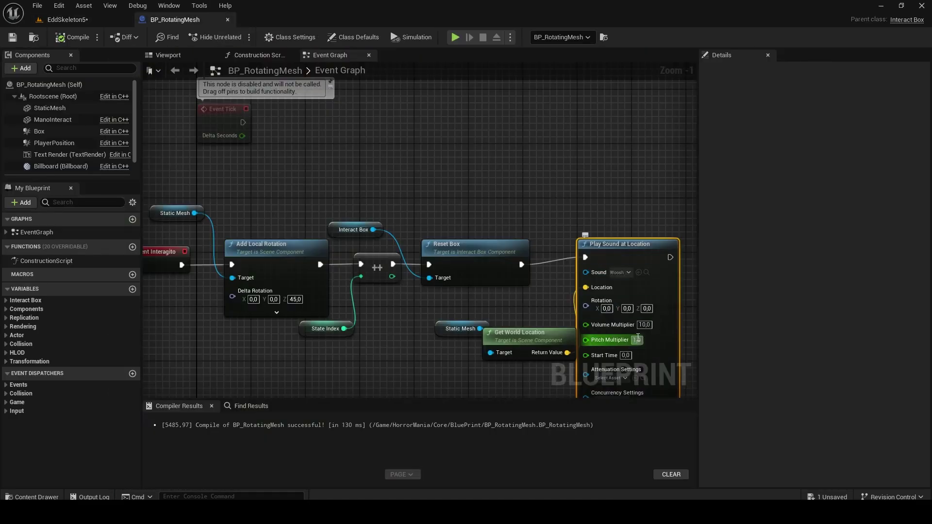
{"action": "left_click", "coordinate": [49, 107]}
{"action": "left_click", "coordinate": [48, 119]}
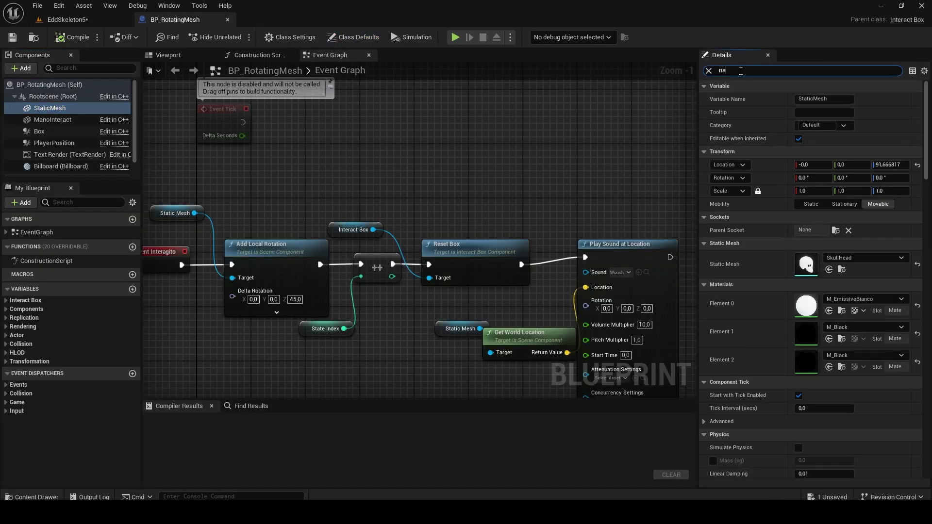
Playtest the skull rotation again and save both the blueprint and the level
{"action": "left_click", "coordinate": [67, 20]}
{"action": "left_click", "coordinate": [237, 37]}
{"action": "key", "text": "Escape"}
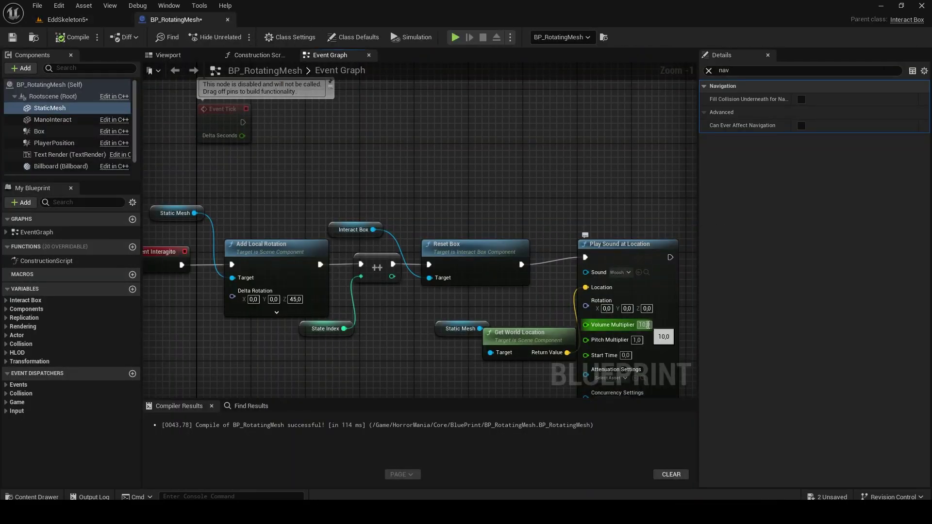
{"action": "key", "text": "ctrl+s"}
{"action": "key", "text": "alt+p"}
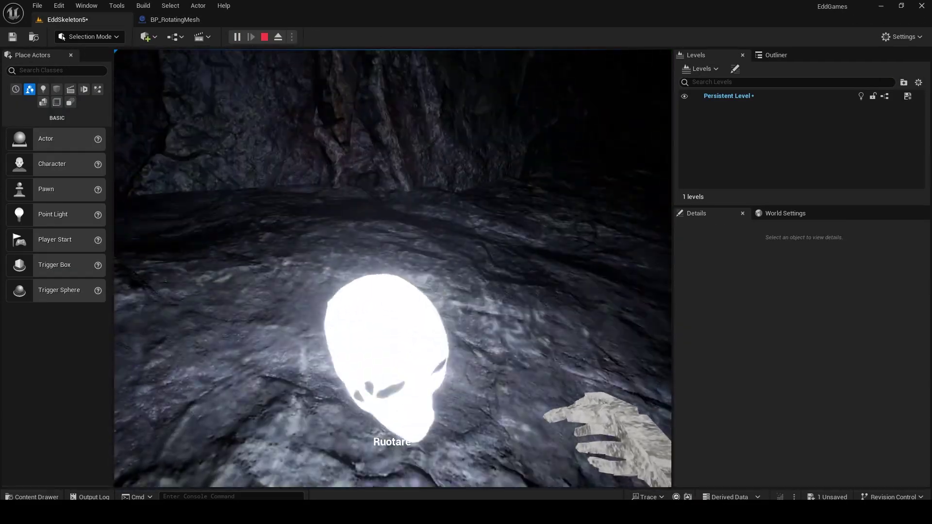
{"action": "key", "text": "Escape"}
{"action": "key", "text": "ctrl+s"}
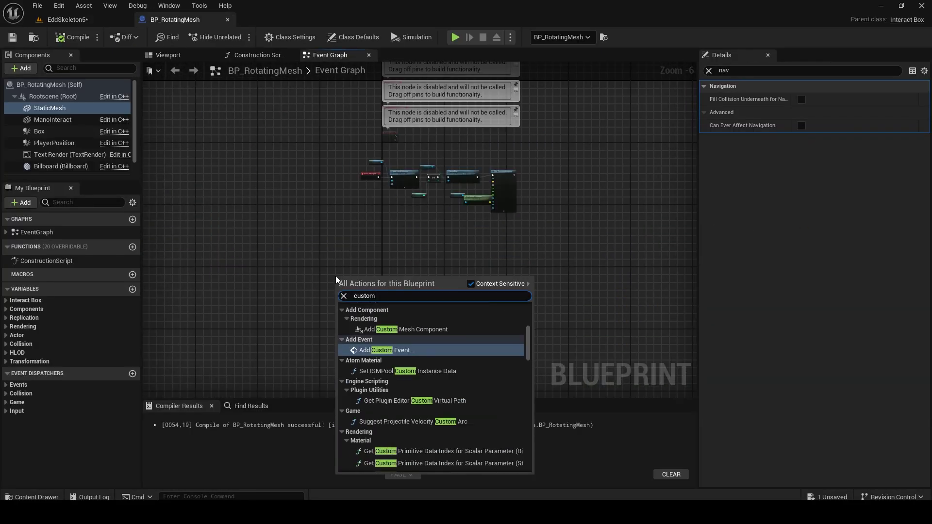
Place a State Index getter beside the switch and set the third rotation's Z to 135°
{"action": "key", "text": "Return"}
{"action": "scroll", "coordinate": [424, 216], "scroll_direction": "down", "scroll_amount": 3}
{"action": "left_click_drag", "start_coordinate": [424, 215], "coordinate": [334, 350]}
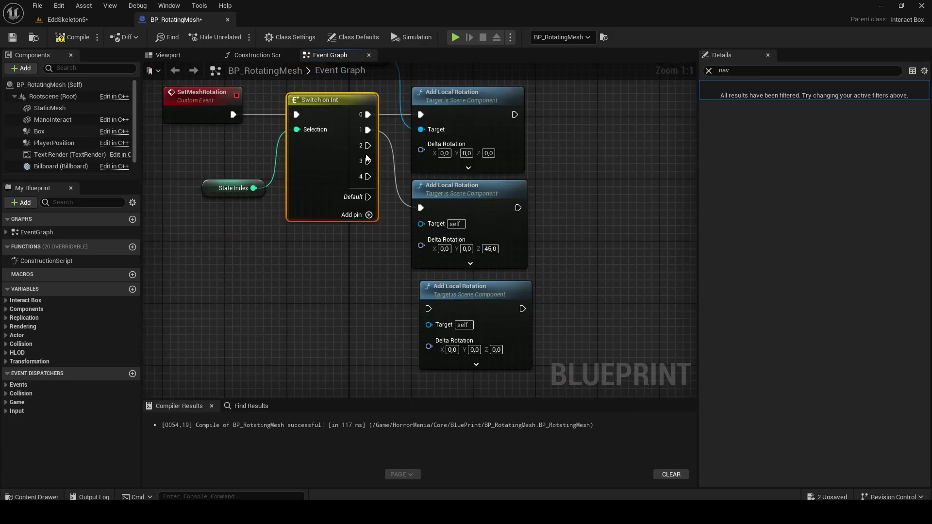
{"action": "right_click_drag", "start_coordinate": [353, 275], "coordinate": [338, 43]}
{"action": "left_click", "coordinate": [480, 333]}
{"action": "type", "text": "12"}
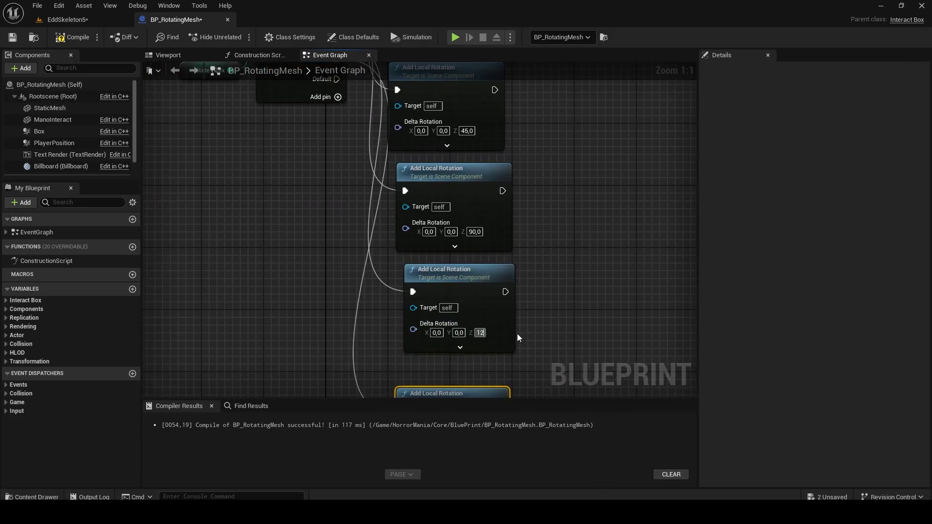
{"action": "type", "text": "5"}
{"action": "key", "text": "Return"}
Swap the ++ node for Increment Int in Range and wire the last Set World Rotation to the switch
{"action": "left_click", "coordinate": [324, 221]}
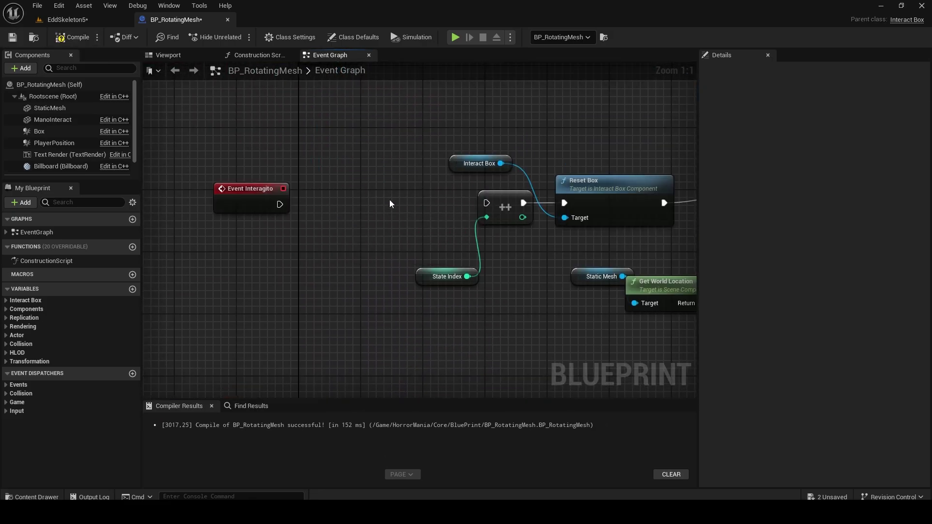
{"action": "left_click_drag", "start_coordinate": [359, 202], "coordinate": [389, 196]}
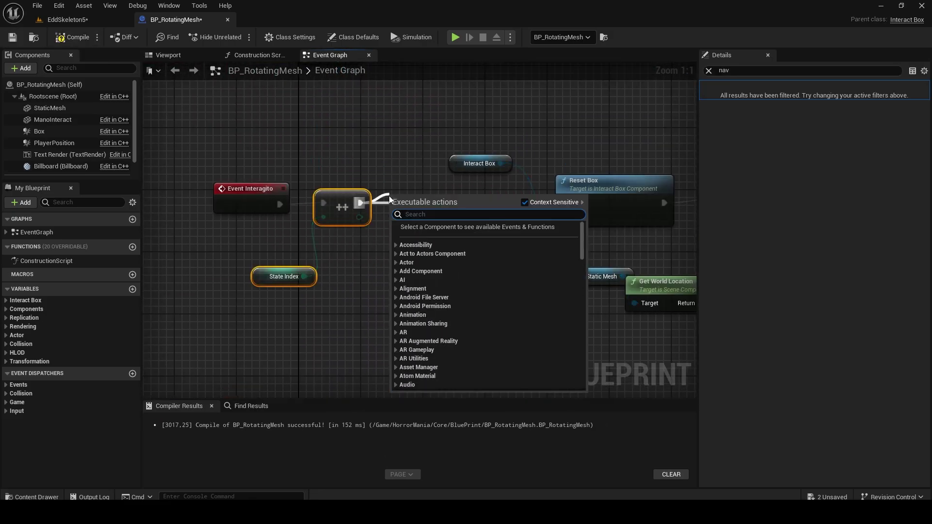
{"action": "key", "text": "Escape"}
{"action": "left_click_drag", "start_coordinate": [272, 224], "coordinate": [309, 217]}
{"action": "left_click", "coordinate": [339, 326]}
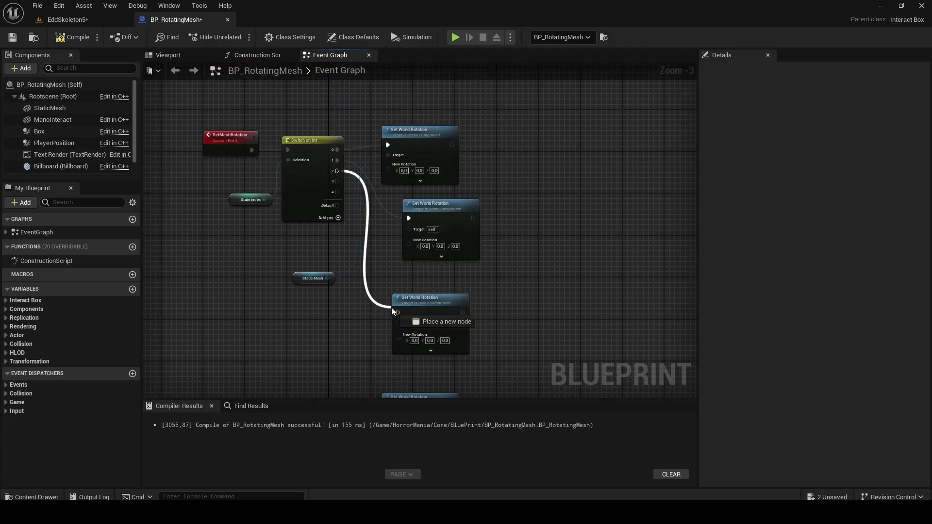
{"action": "left_click_drag", "start_coordinate": [391, 307], "coordinate": [383, 361]}
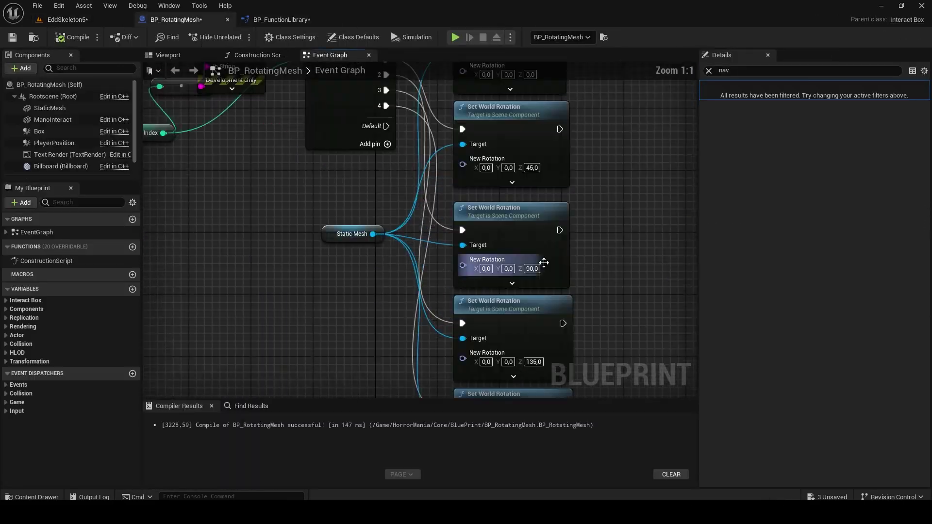
{"action": "left_click", "coordinate": [510, 326]}
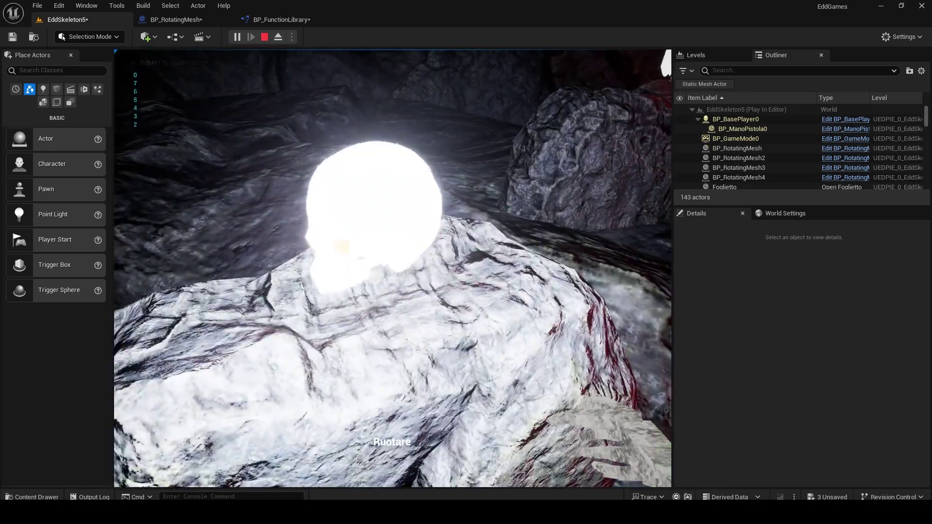
Wire Event BeginPlay to a SET State Index node in the skull blueprint
{"action": "key", "text": "Escape"}
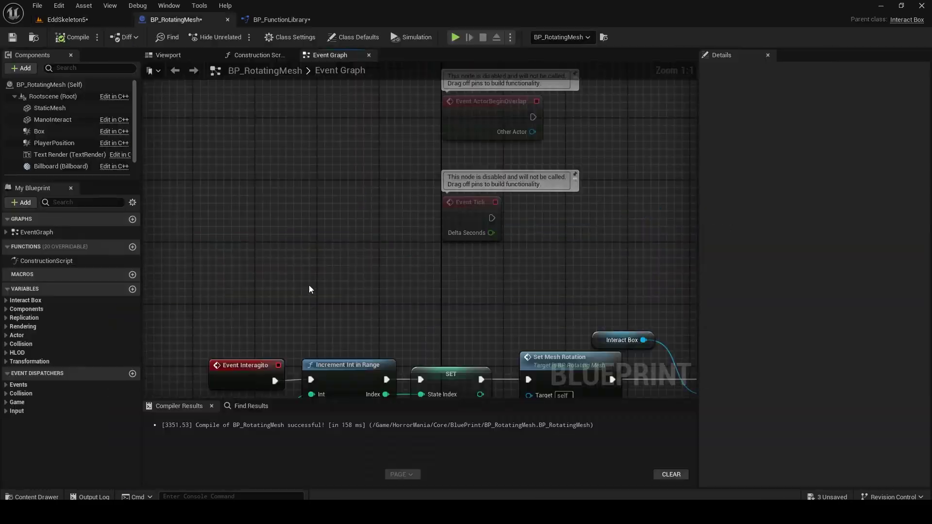
{"action": "left_click_drag", "start_coordinate": [349, 200], "coordinate": [409, 189]}
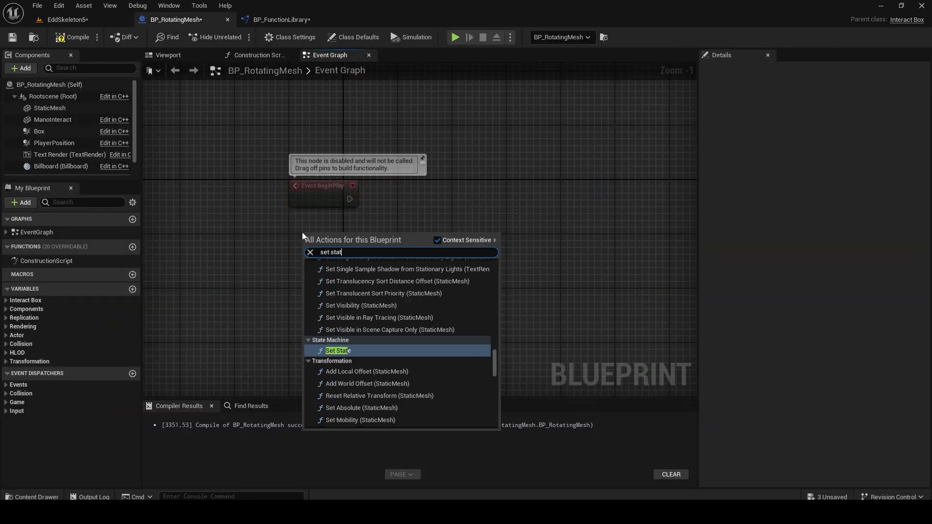
{"action": "right_click", "coordinate": [316, 249]}
{"action": "left_click_drag", "start_coordinate": [475, 204], "coordinate": [425, 206]}
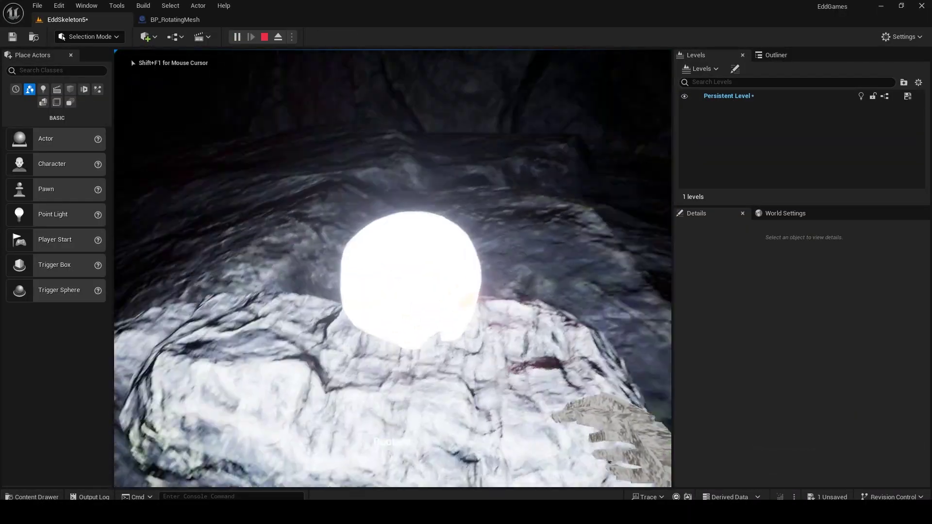
Playtest rotating the skull, then go back to the EddSkeleton5 level
{"action": "right_click_drag", "start_coordinate": [401, 256], "coordinate": [401, 256]}
{"action": "left_click", "coordinate": [534, 339]}
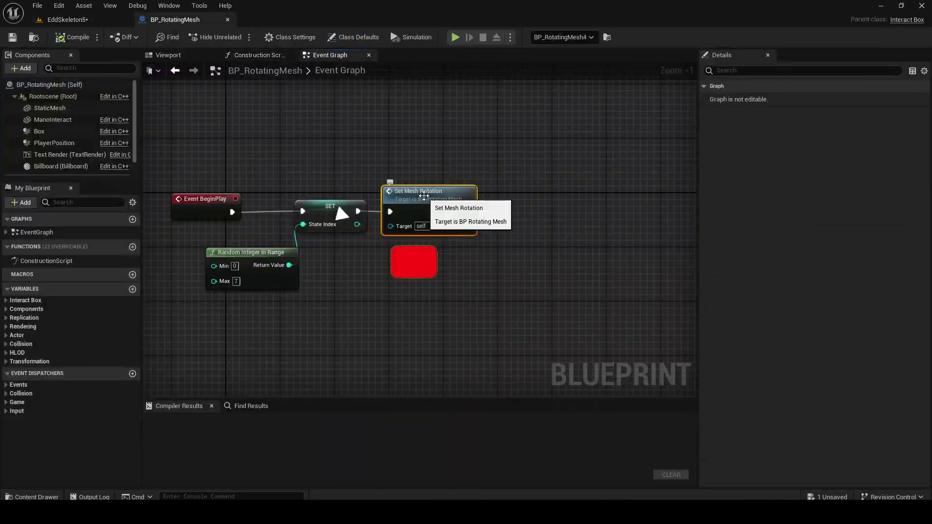
{"action": "left_click", "coordinate": [77, 22]}
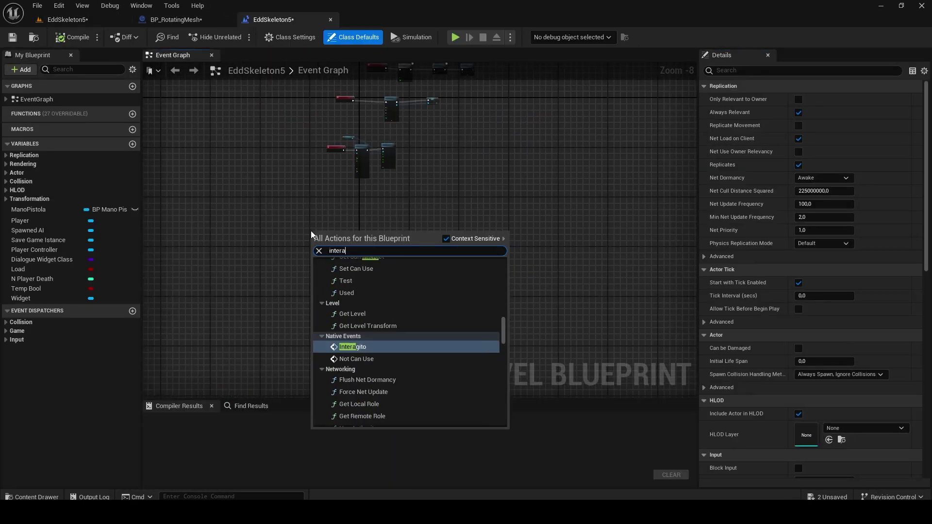
Paste the material-swap nodes into the level graph and add a Distruggi custom event to the skull blueprint
{"action": "key", "text": "ctrl+v"}
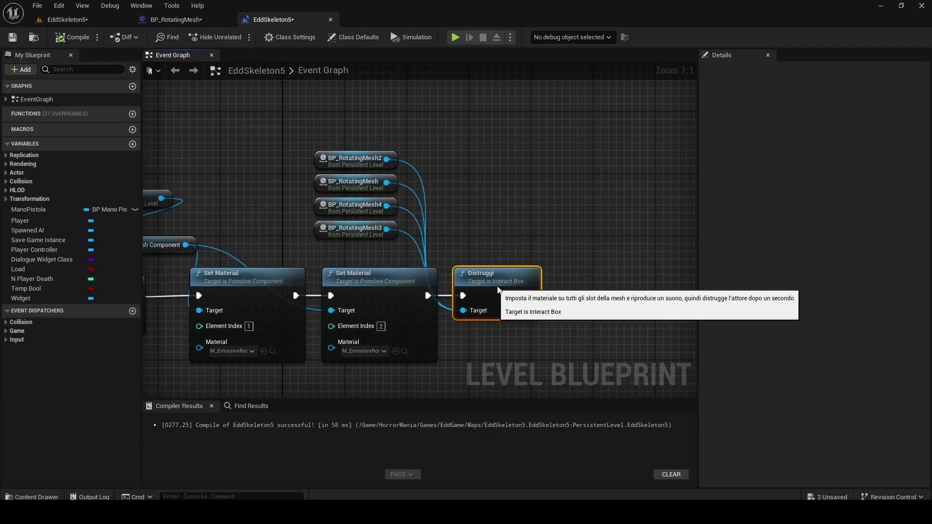
{"action": "right_click", "coordinate": [255, 266]}
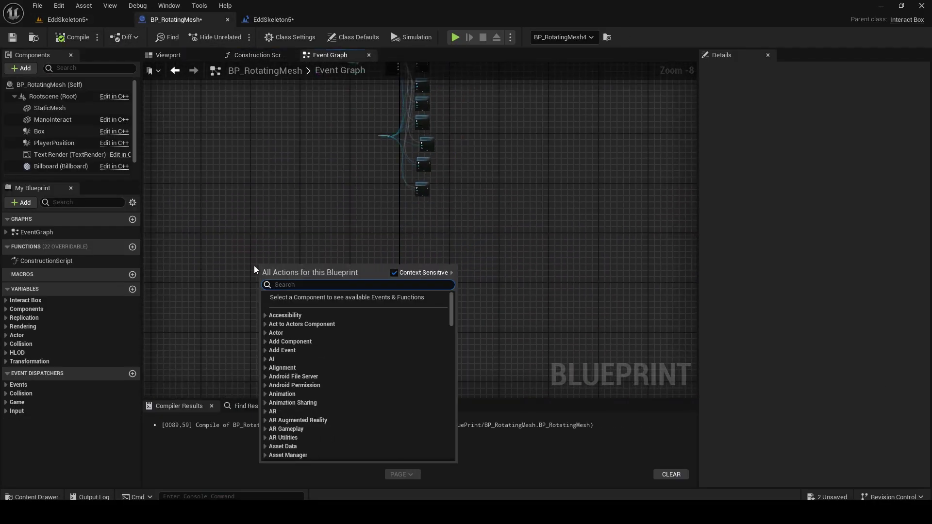
{"action": "type", "text": "Distruggi"}
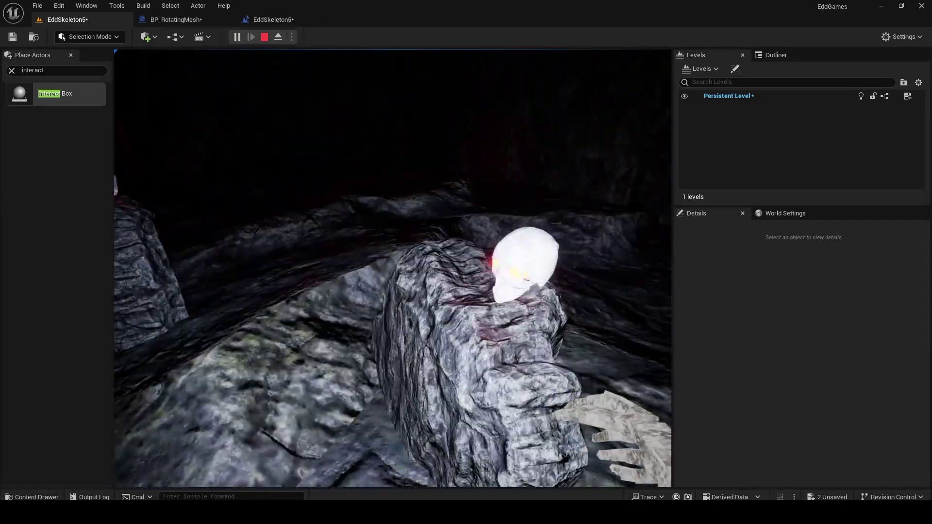
{"action": "key", "text": "Escape"}
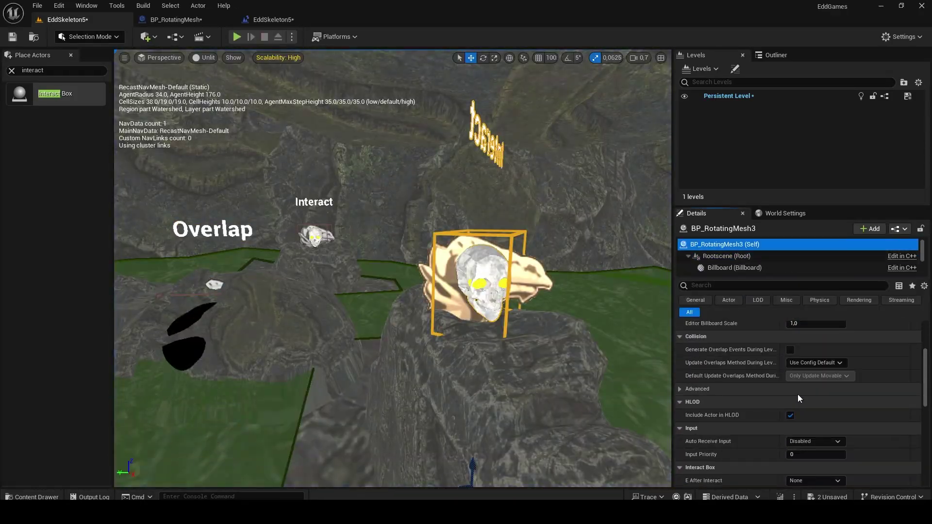
Select a rotating skull and its rock on the pedestal and rotate them
{"action": "mouse_move", "coordinate": [389, 267]}
{"action": "right_mouse_down"}
{"action": "mouse_move", "coordinate": [407, 248]}
{"action": "mouse_move", "coordinate": [340, 272]}
{"action": "mouse_move", "coordinate": [486, 291]}
{"action": "right_mouse_up"}
{"action": "left_click", "coordinate": [407, 248]}
{"action": "left_click", "coordinate": [355, 296]}
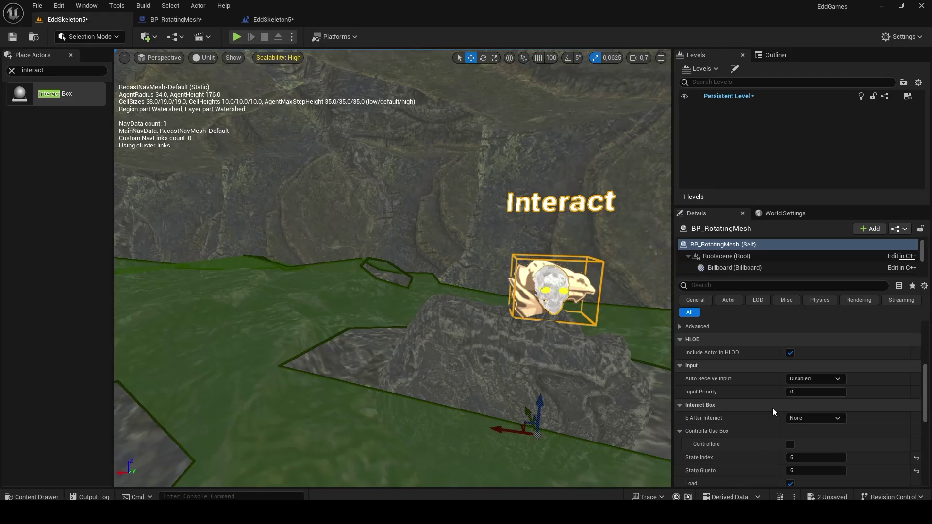
{"action": "scroll", "coordinate": [780, 466], "scroll_direction": "down", "scroll_amount": 2}
{"action": "left_click_drag", "start_coordinate": [808, 422], "coordinate": [815, 421]}
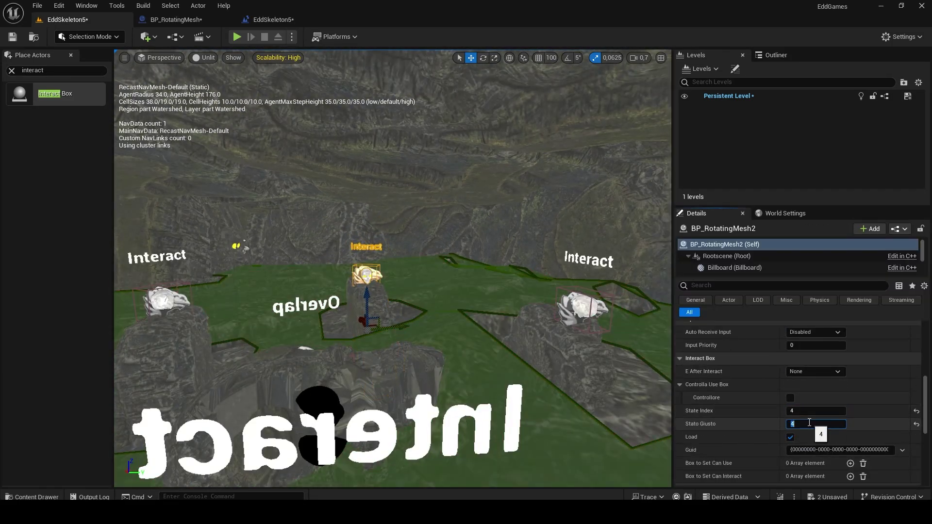
{"action": "key", "text": "e"}
{"action": "right_click_drag", "start_coordinate": [440, 248], "coordinate": [456, 321]}
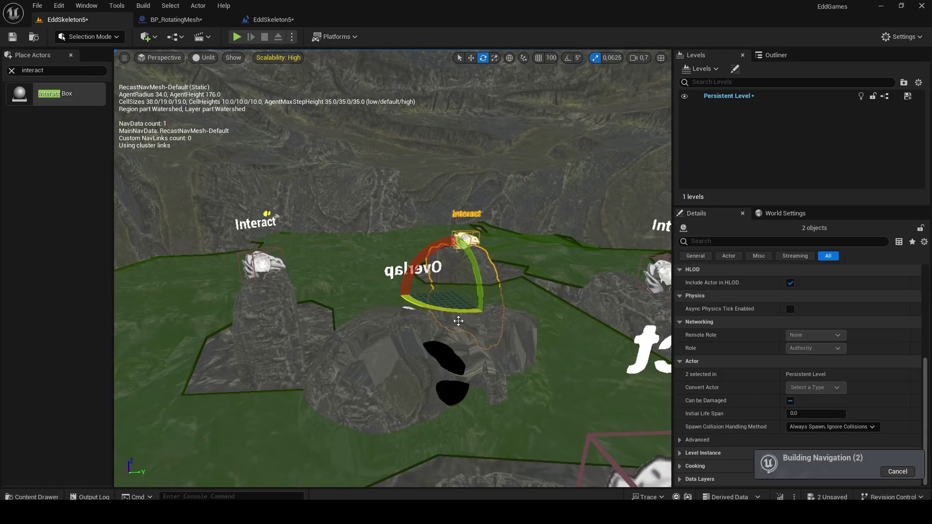
{"action": "left_click", "coordinate": [292, 388], "text": "ctrl"}
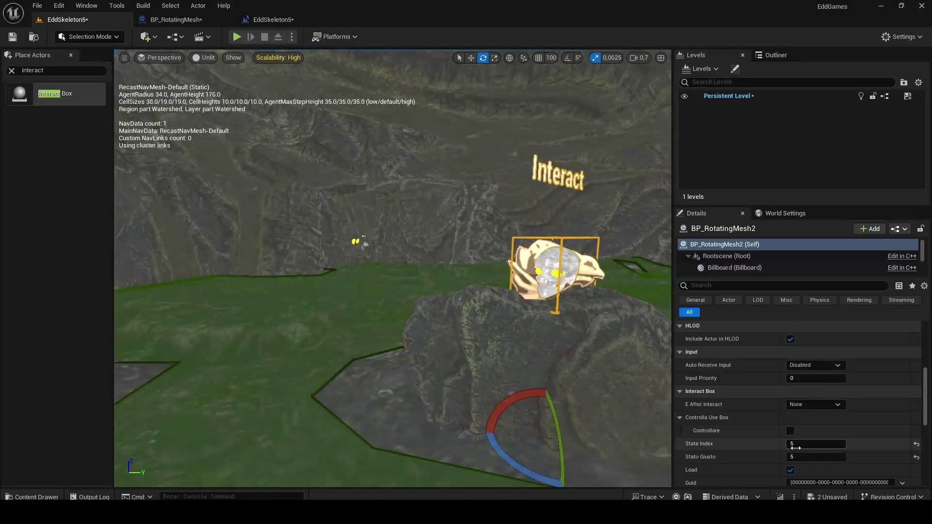
Playtest the level, then review the interact box's Stato Giusto check in the source code
{"action": "key", "text": "alt+p"}
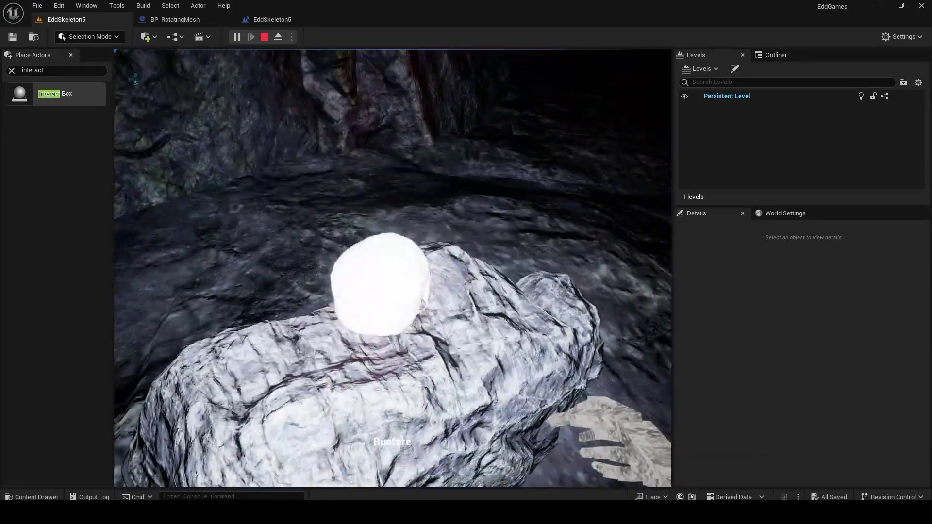
{"action": "key", "text": "F8"}
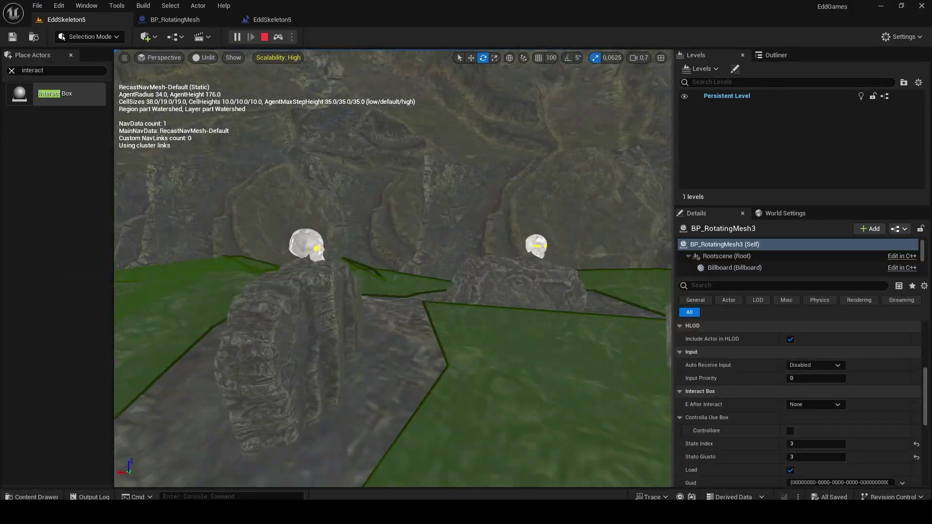
{"action": "key", "text": "Escape"}
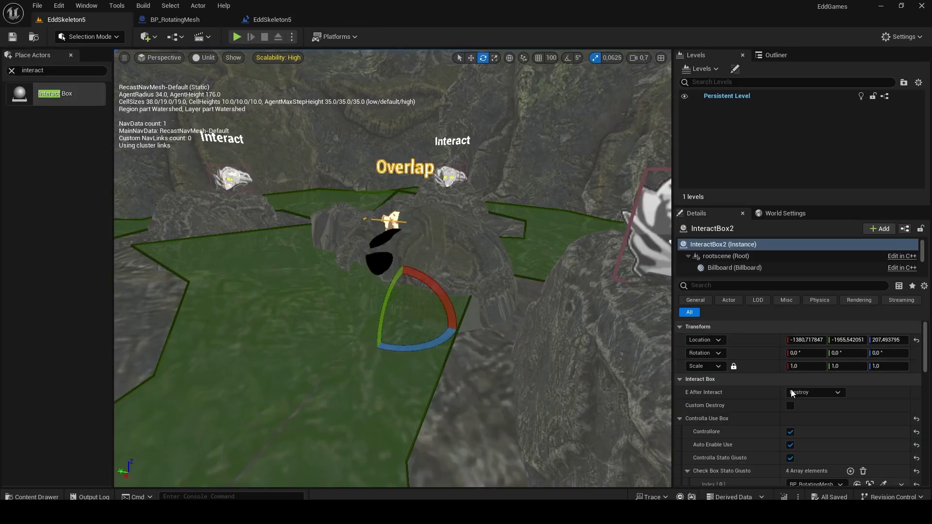
{"action": "scroll", "coordinate": [829, 458], "scroll_direction": "down", "scroll_amount": 5}
{"action": "left_click_drag", "start_coordinate": [673, 351], "coordinate": [635, 351]}
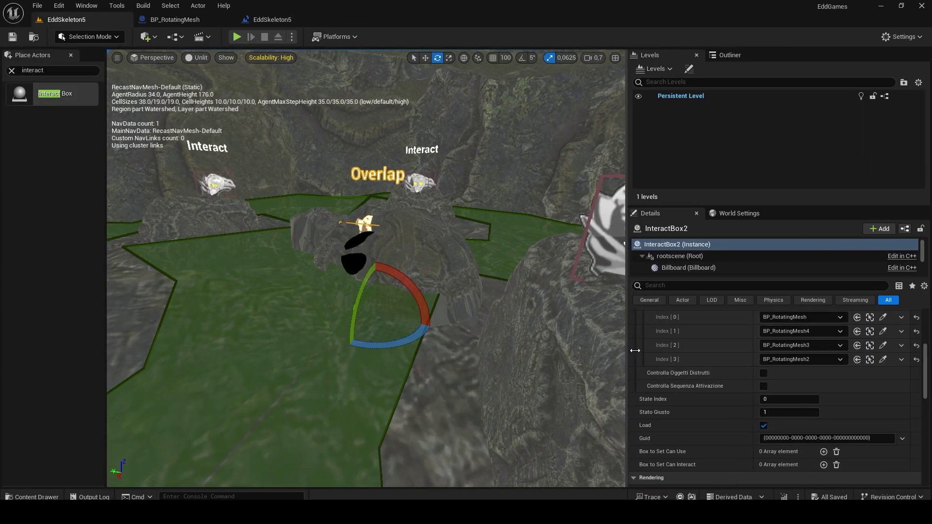
{"action": "key", "text": "alt+Tab"}
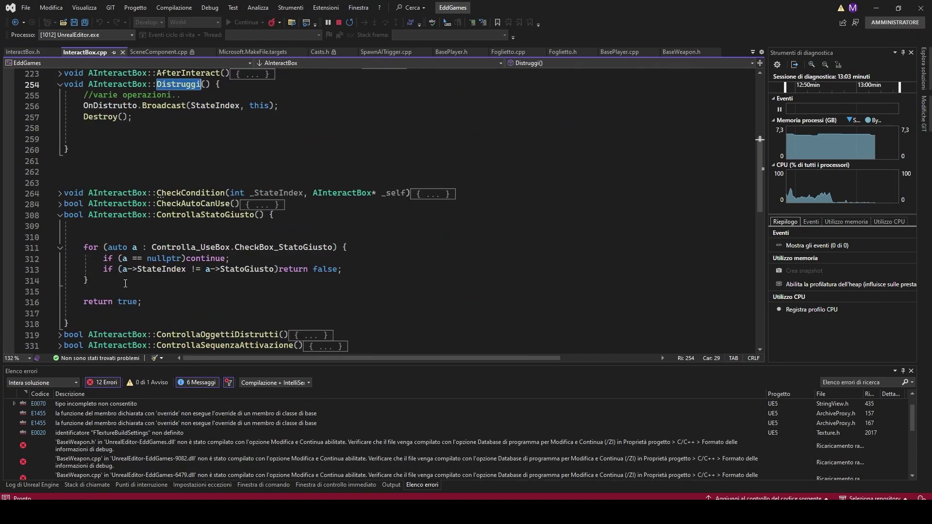
{"action": "key", "text": "alt+Tab"}
{"action": "key", "text": "alt+Tab"}
{"action": "key", "text": "alt+Tab"}
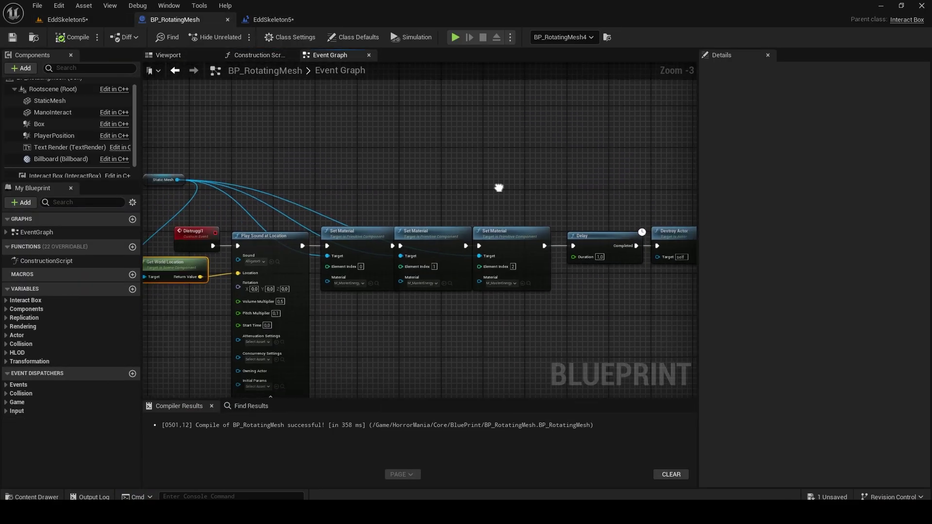
Playtest the level, then add a SkullHead reference beside the Set Material chain in the Level Blueprint
{"action": "left_click", "coordinate": [64, 20]}
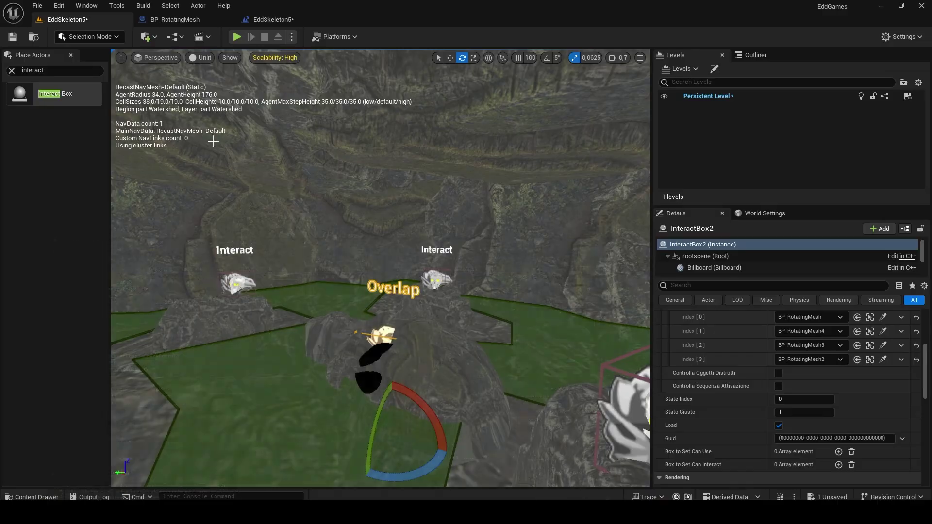
{"action": "key", "text": "alt+p"}
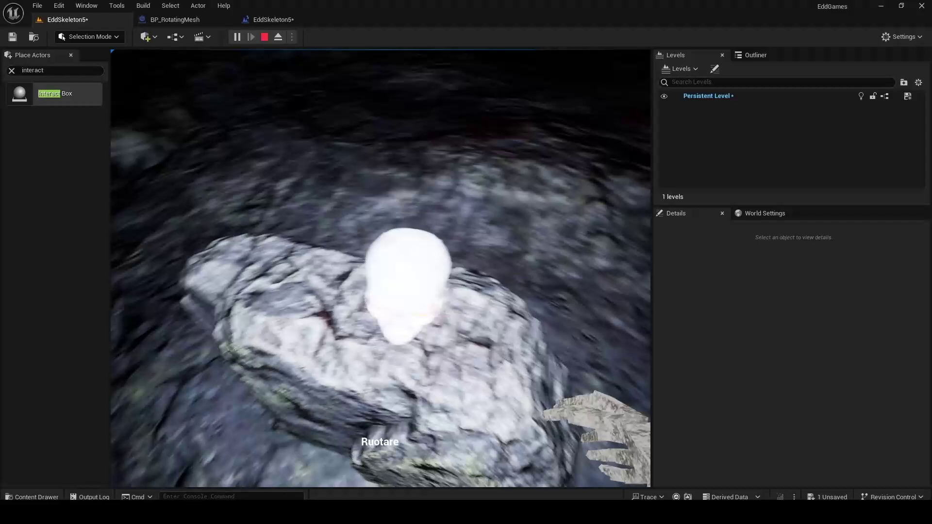
{"action": "key", "text": "Escape"}
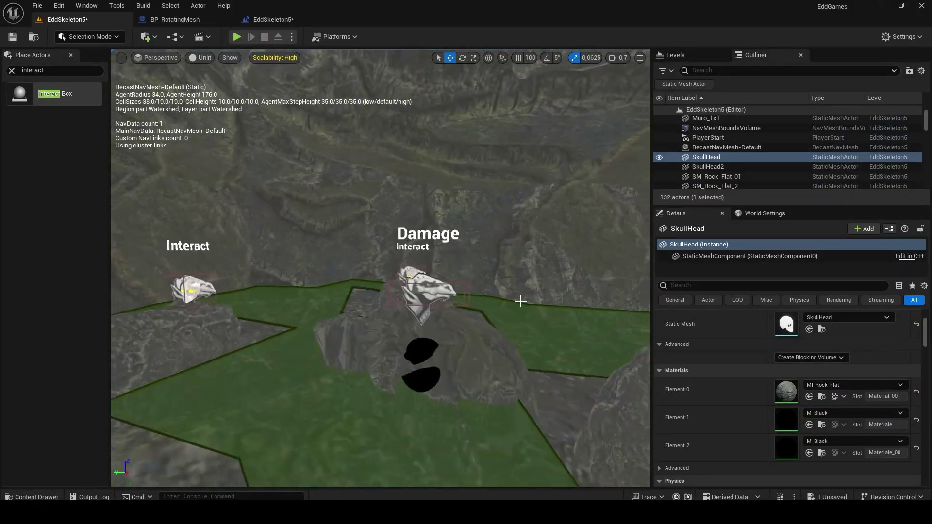
{"action": "left_click", "coordinate": [273, 19]}
{"action": "right_click", "coordinate": [404, 166]}
{"action": "left_click", "coordinate": [460, 183]}
{"action": "right_click_drag", "start_coordinate": [460, 187], "coordinate": [597, 193]}
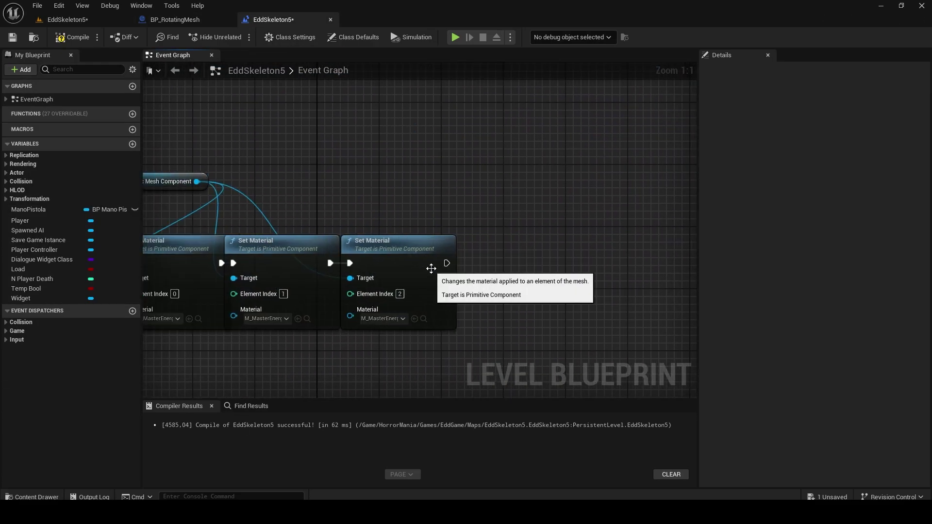
Add a Destroy Actor node on the SkullHead reference in the Level Blueprint
{"action": "left_click_drag", "start_coordinate": [620, 259], "coordinate": [620, 260]}
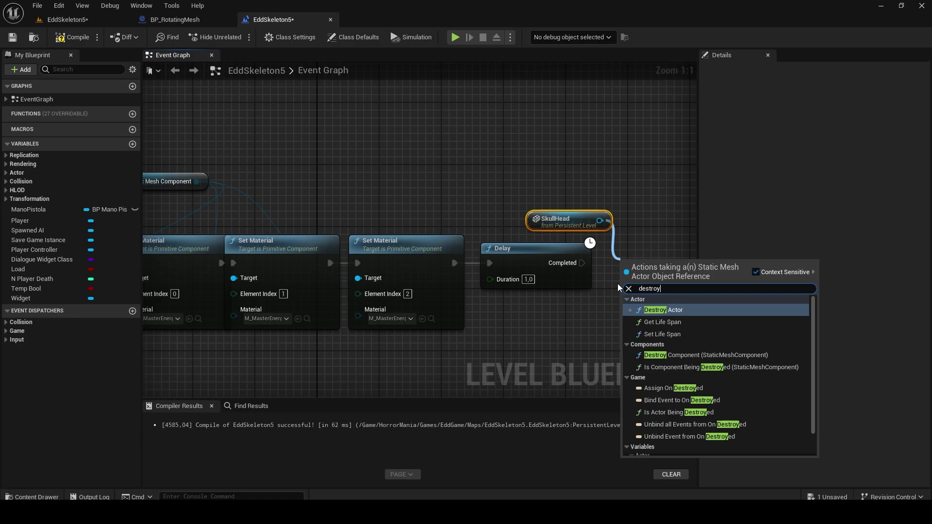
{"action": "left_click", "coordinate": [651, 301]}
{"action": "left_click", "coordinate": [66, 19]}
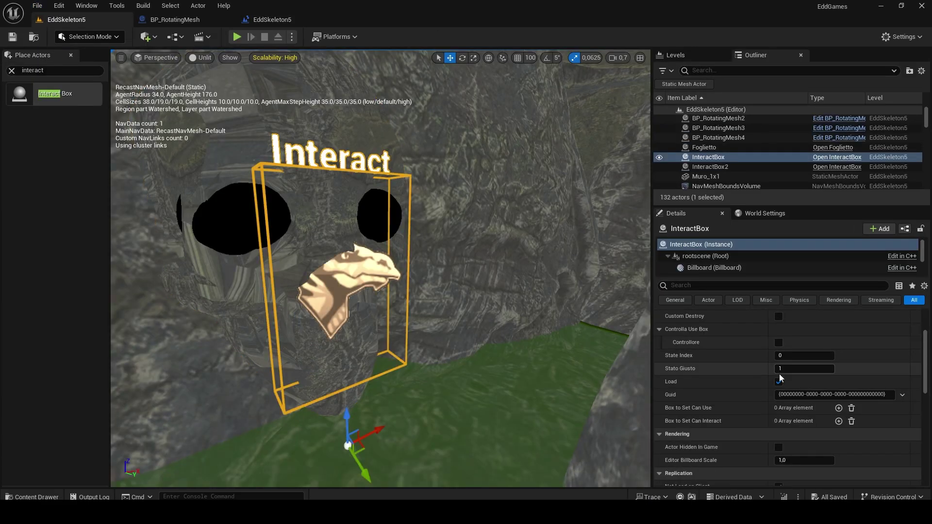
Enable Play Sound on the InteractBox with Death vibration and the womenscream sound
{"action": "left_click", "coordinate": [849, 355]}
{"action": "left_click", "coordinate": [825, 235]}
{"action": "left_click", "coordinate": [779, 328]}
{"action": "left_click", "coordinate": [849, 342]}
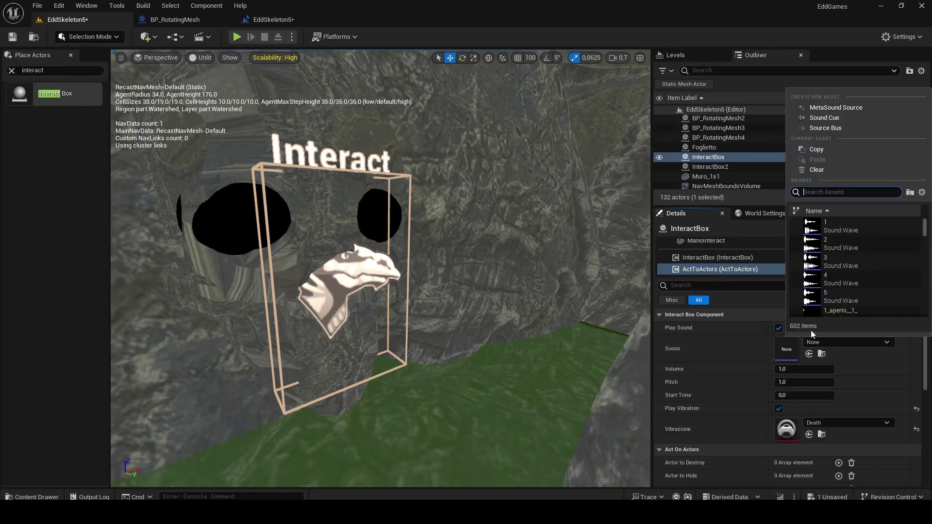
{"action": "type", "text": "wo"}
{"action": "key", "text": "Return"}
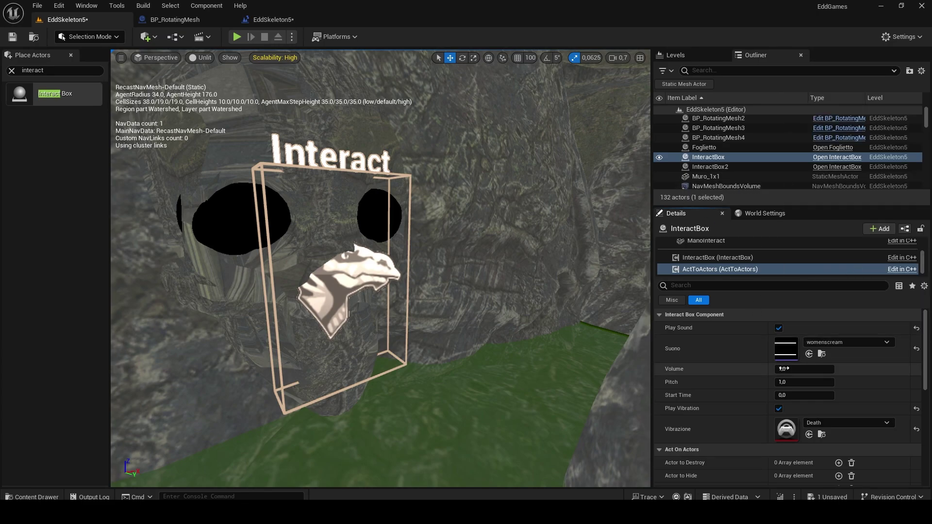
Place a GeometryCacheTrigger and set its geometry cache to SkullHead
{"action": "right_click_drag", "start_coordinate": [450, 257], "coordinate": [310, 258]}
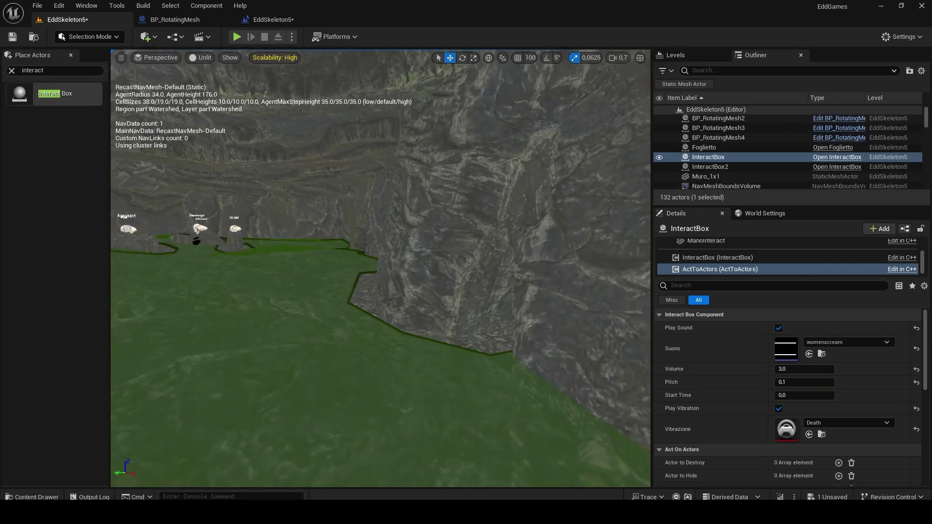
{"action": "left_click", "coordinate": [12, 70]}
{"action": "type", "text": "geometr"}
{"action": "left_click", "coordinate": [725, 157]}
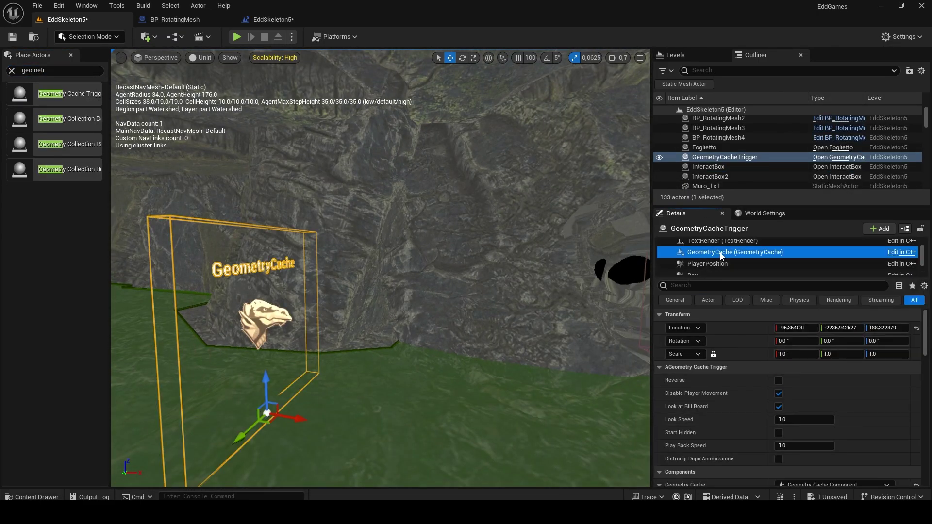
{"action": "left_click", "coordinate": [849, 382]}
{"action": "type", "text": "skull"}
{"action": "key", "text": "Return"}
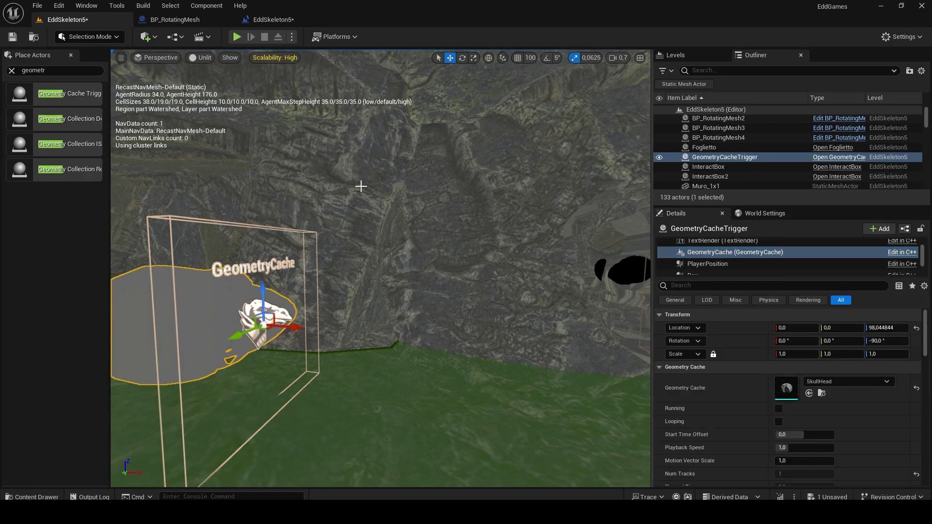
Rotate the skull head upright and move it into position, framing the trigger to check it
{"action": "left_click_drag", "start_coordinate": [294, 326], "coordinate": [514, 259]}
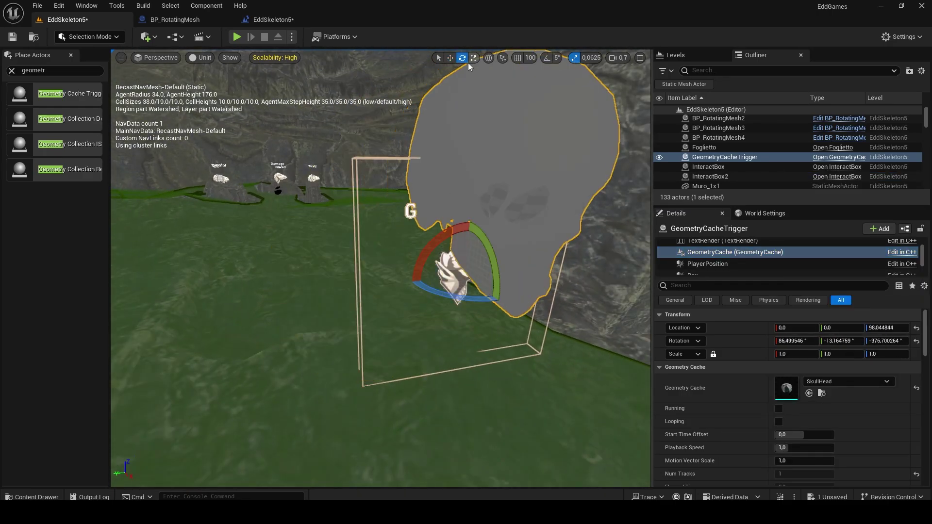
{"action": "left_click", "coordinate": [450, 57]}
{"action": "left_click_drag", "start_coordinate": [455, 274], "coordinate": [385, 271]}
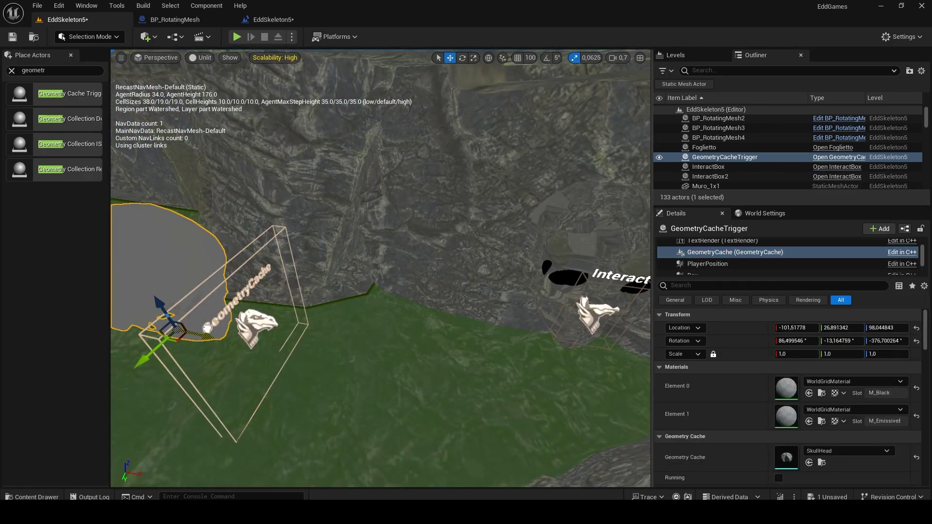
{"action": "left_click", "coordinate": [207, 328]}
{"action": "key", "text": "f"}
{"action": "left_click", "coordinate": [451, 221]}
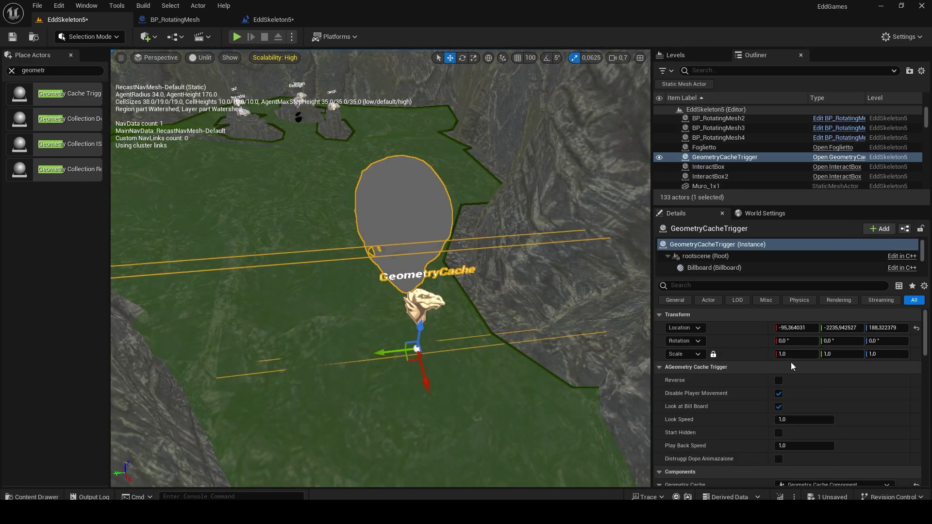
{"action": "left_click", "coordinate": [716, 260]}
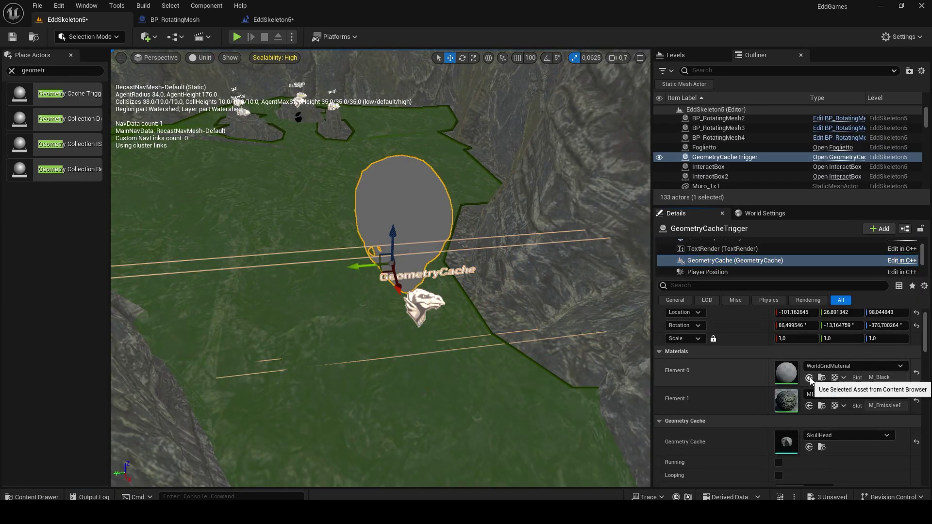
{"action": "key", "text": "f"}
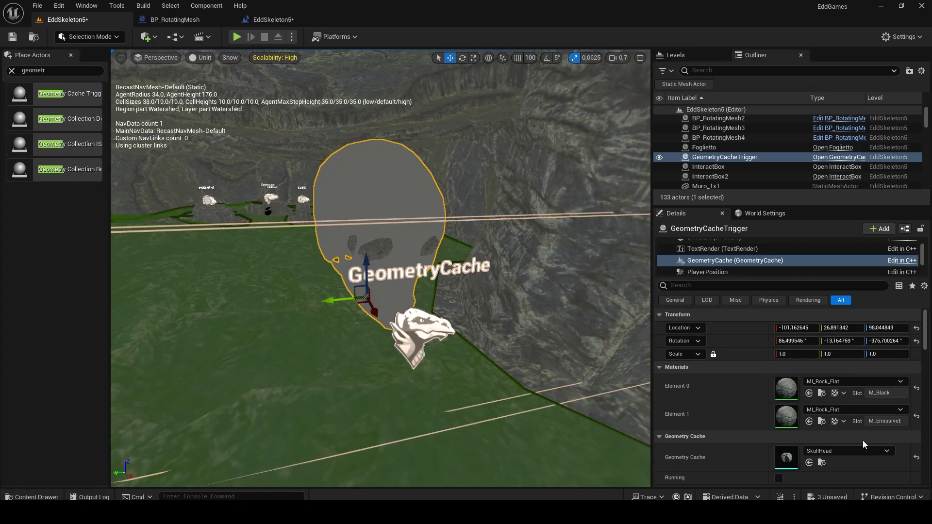
{"action": "scroll", "coordinate": [765, 388], "scroll_direction": "down", "scroll_amount": 5}
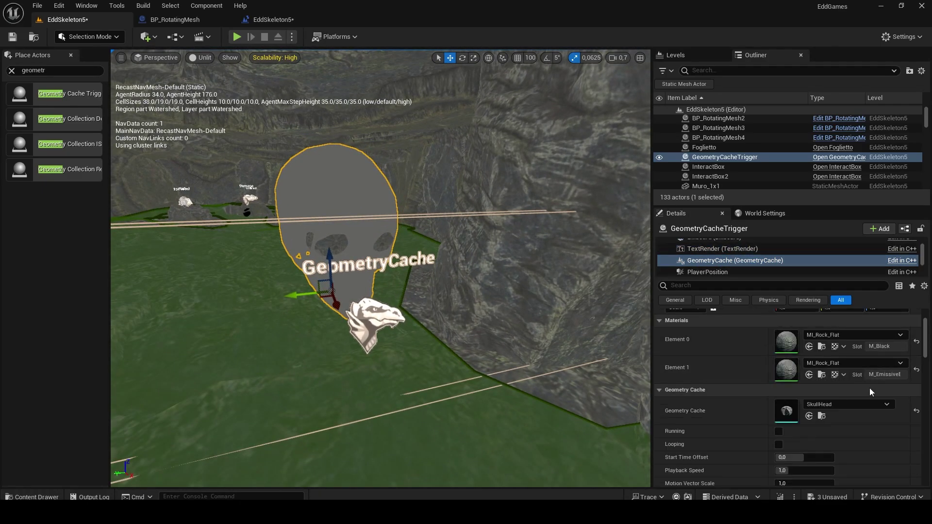
{"action": "scroll", "coordinate": [871, 392], "scroll_direction": "up", "scroll_amount": 3}
{"action": "left_click", "coordinate": [274, 22]}
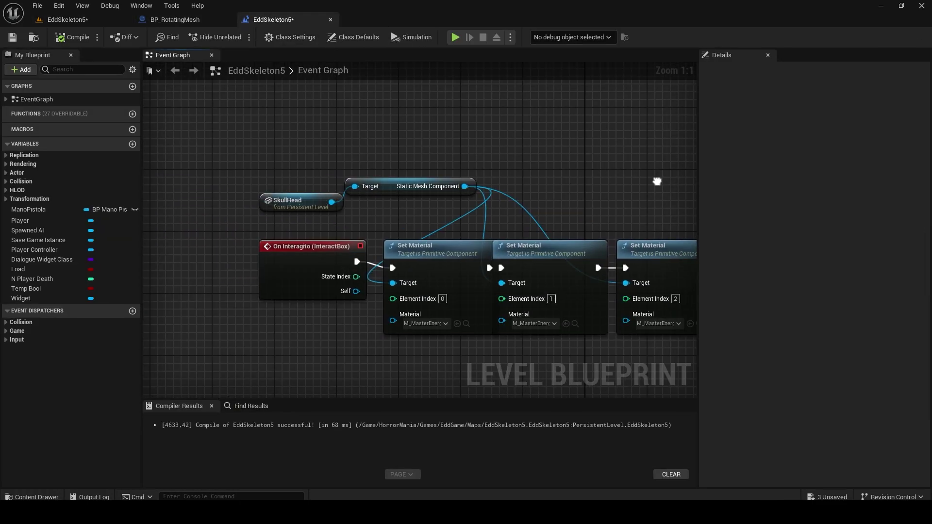
Save the level blueprint and playtest interacting with the skull to trigger the jumpscare
{"action": "left_click", "coordinate": [13, 38]}
{"action": "left_click", "coordinate": [67, 19]}
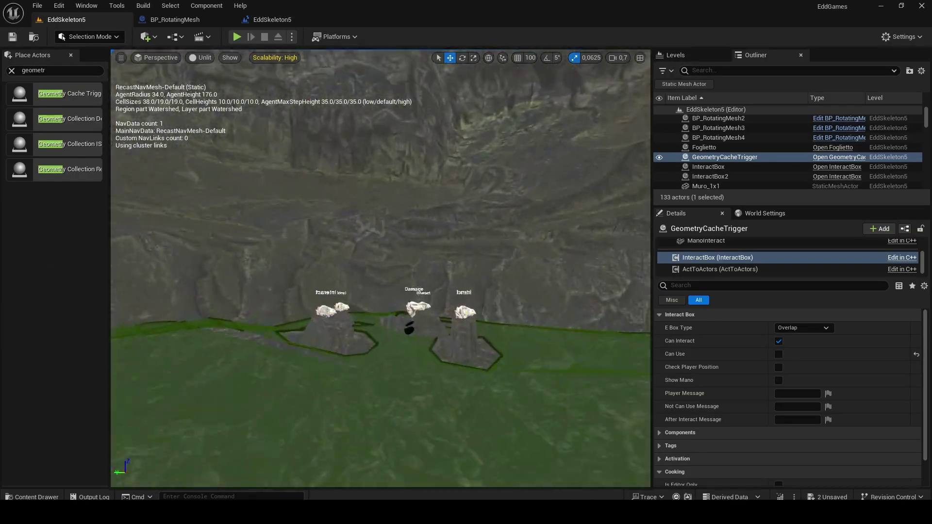
{"action": "left_click", "coordinate": [237, 37]}
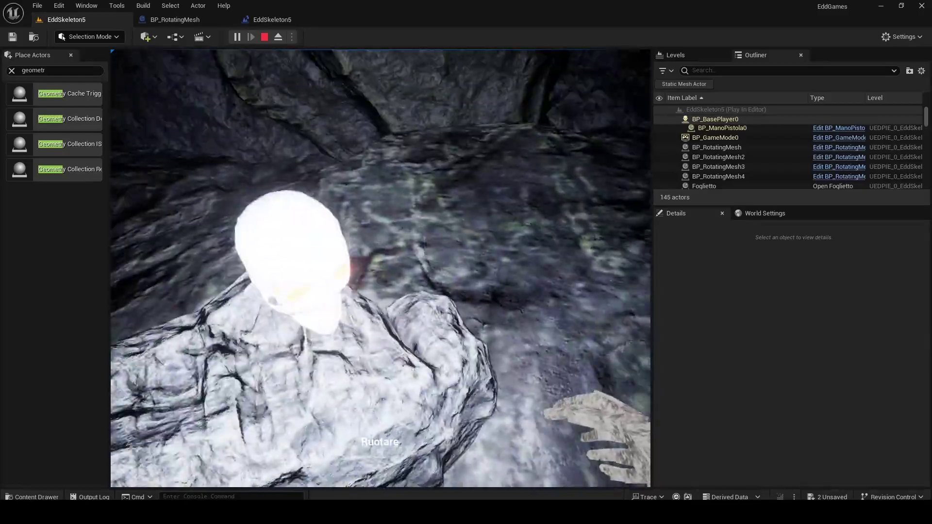
{"action": "key", "text": "e"}
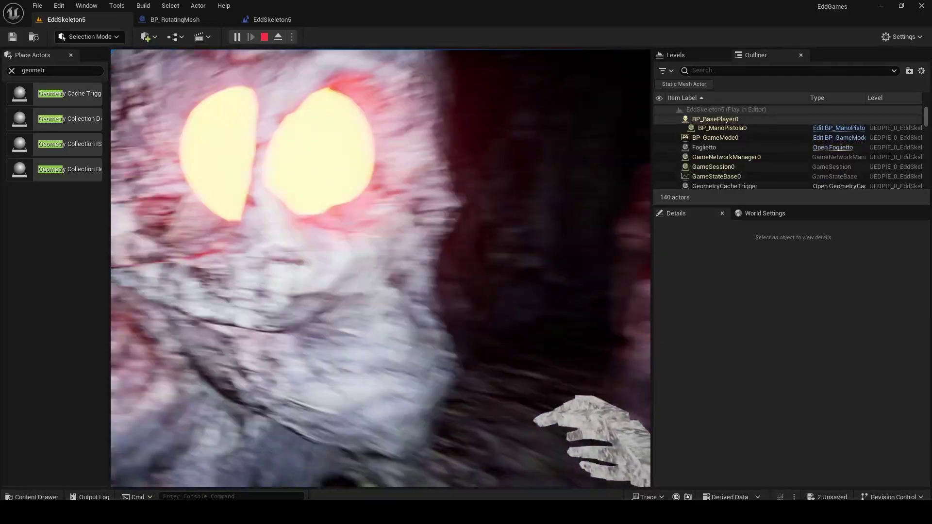
{"action": "key", "text": "Escape"}
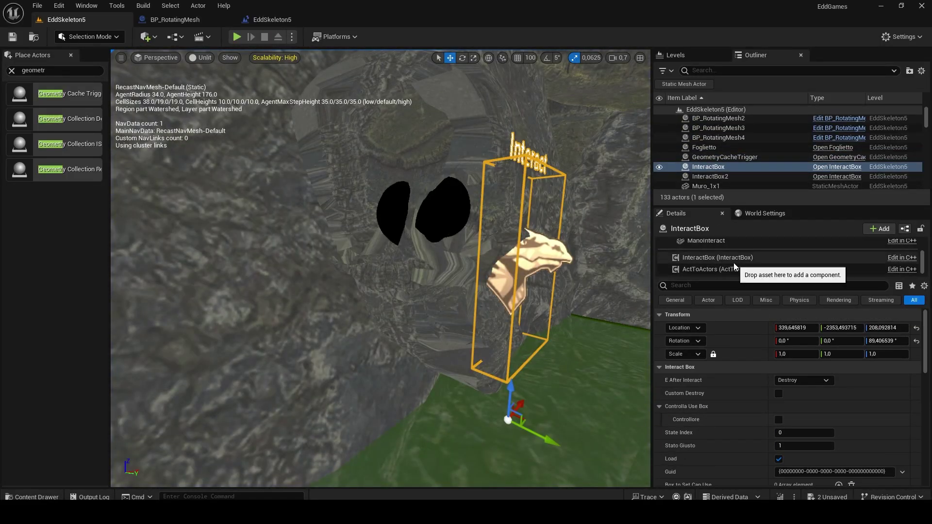
Add a reference to rock SM_Rock_Flat_105 in the Level Blueprint
{"action": "left_click", "coordinate": [301, 260]}
{"action": "left_click", "coordinate": [274, 19]}
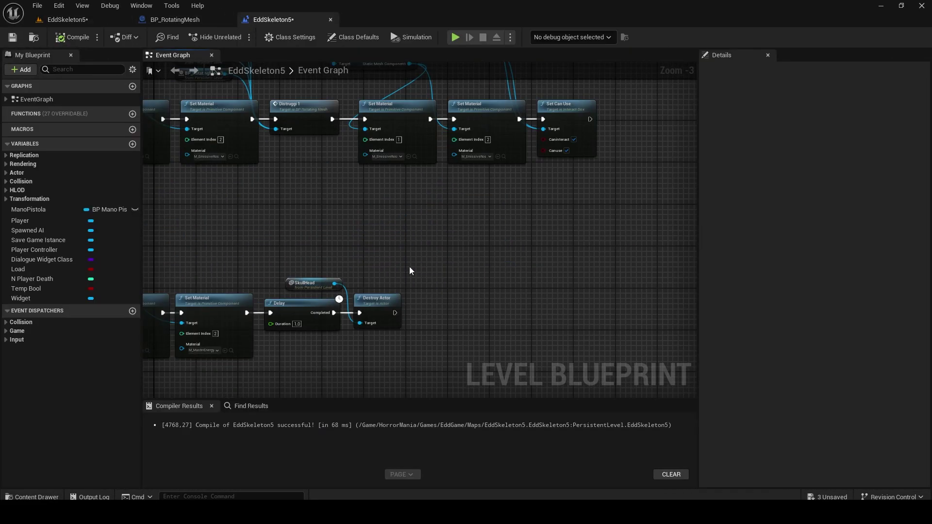
{"action": "left_click_drag", "start_coordinate": [442, 188], "coordinate": [462, 183]}
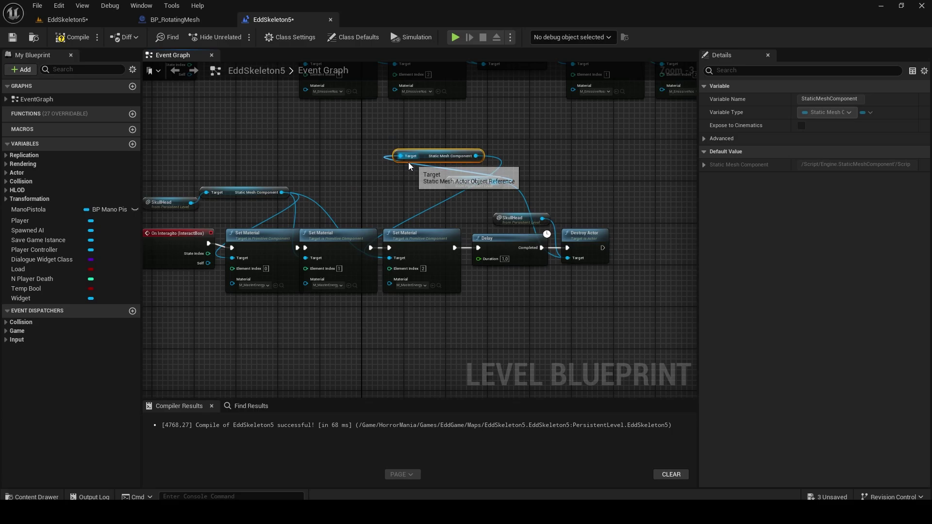
Select the GeometryCacheTrigger and run a quick playtest of the level
{"action": "left_click", "coordinate": [67, 19]}
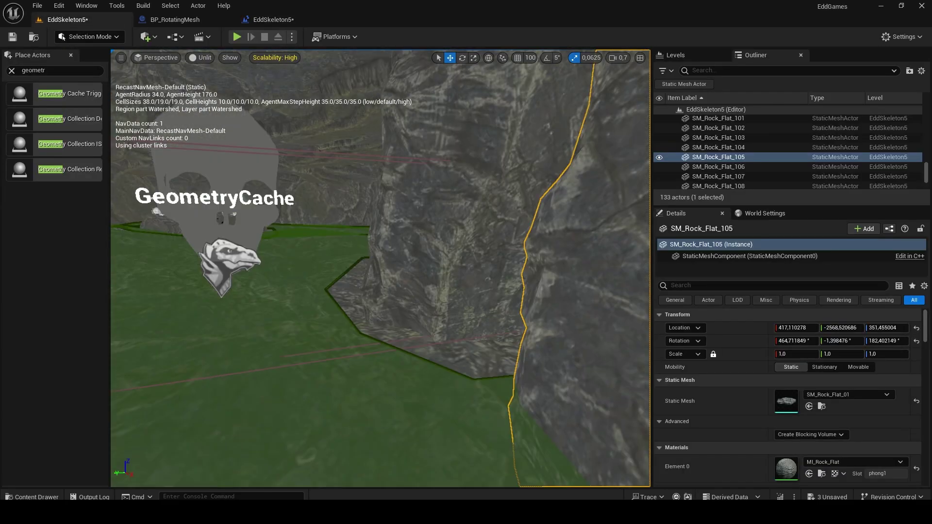
{"action": "left_click", "coordinate": [725, 157]}
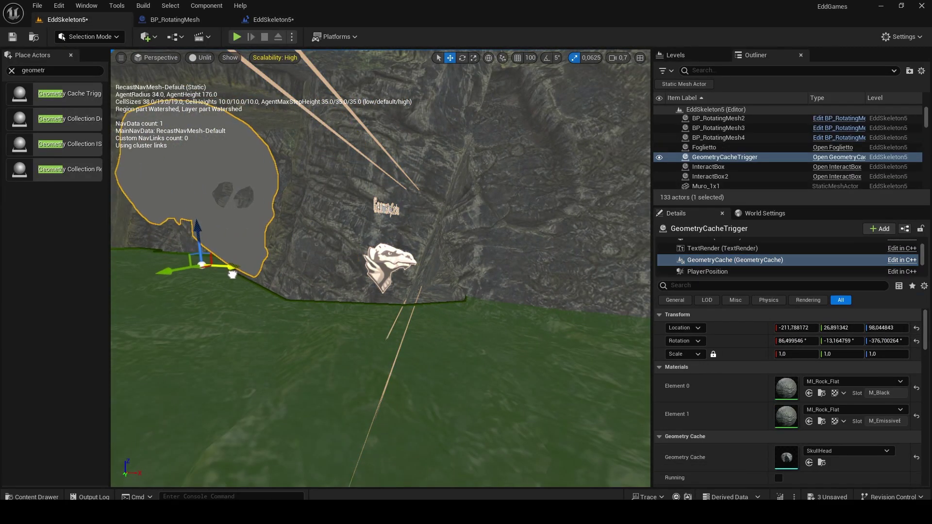
{"action": "left_click", "coordinate": [237, 36]}
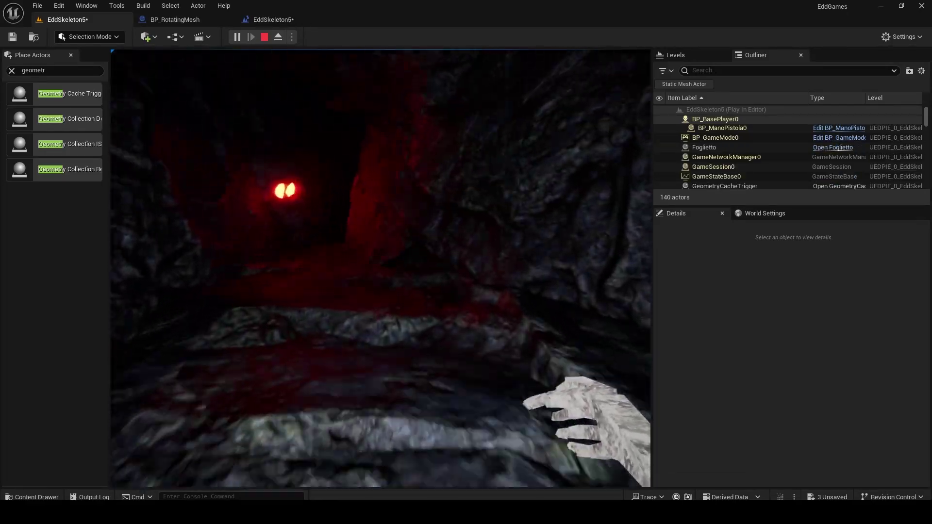
{"action": "key", "text": "Escape"}
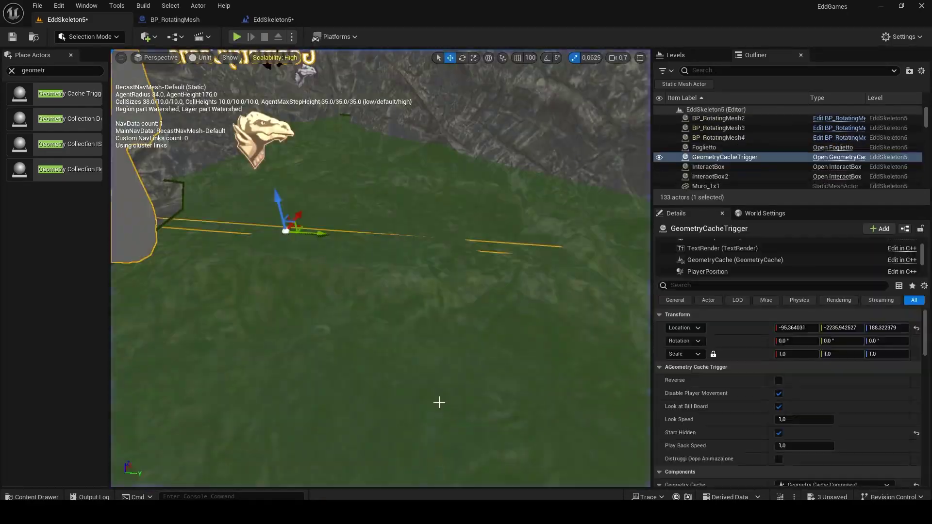
Give the trigger's ActToActors component Death vibration and the Alligator4 sound
{"action": "left_click", "coordinate": [440, 312]}
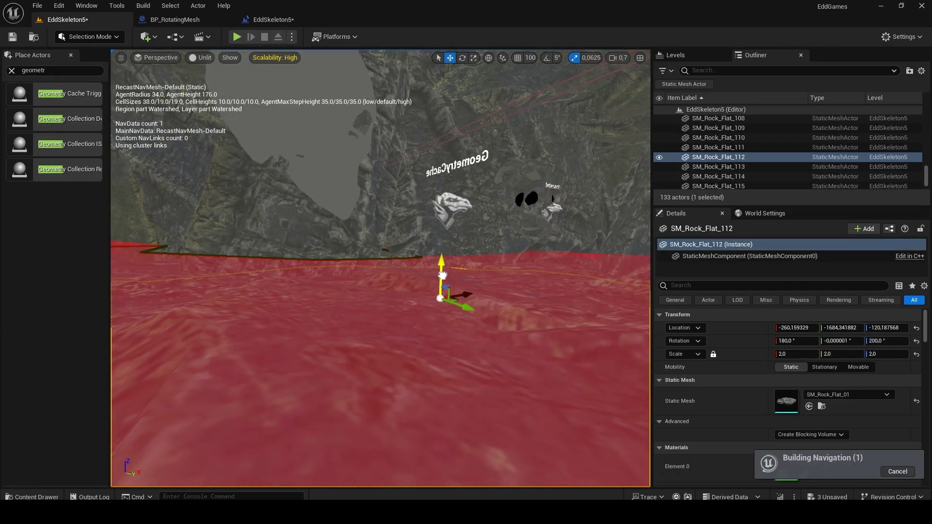
{"action": "left_click", "coordinate": [445, 209]}
{"action": "key", "text": "f"}
{"action": "left_click", "coordinate": [706, 269]}
{"action": "left_click", "coordinate": [809, 356]}
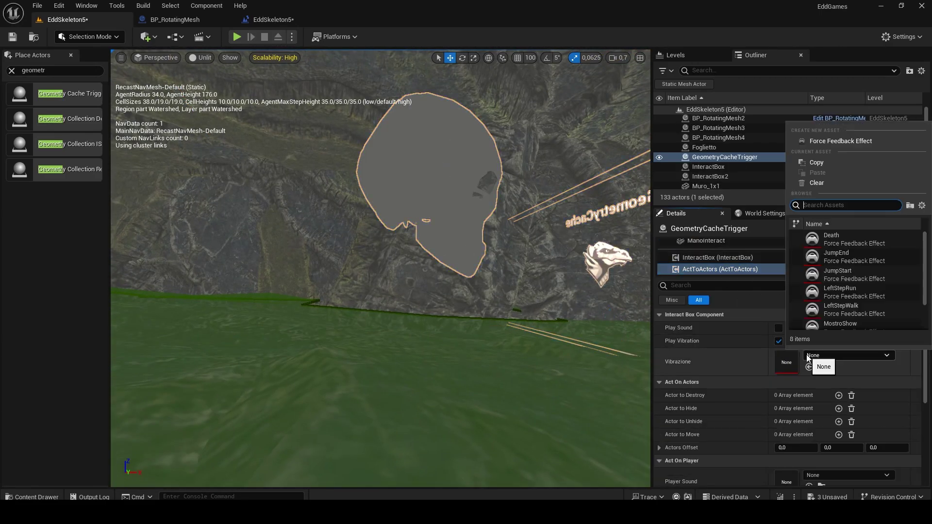
{"action": "left_click", "coordinate": [841, 241]}
{"action": "left_click", "coordinate": [779, 328]}
{"action": "left_click", "coordinate": [825, 343]}
{"action": "type", "text": "allig"}
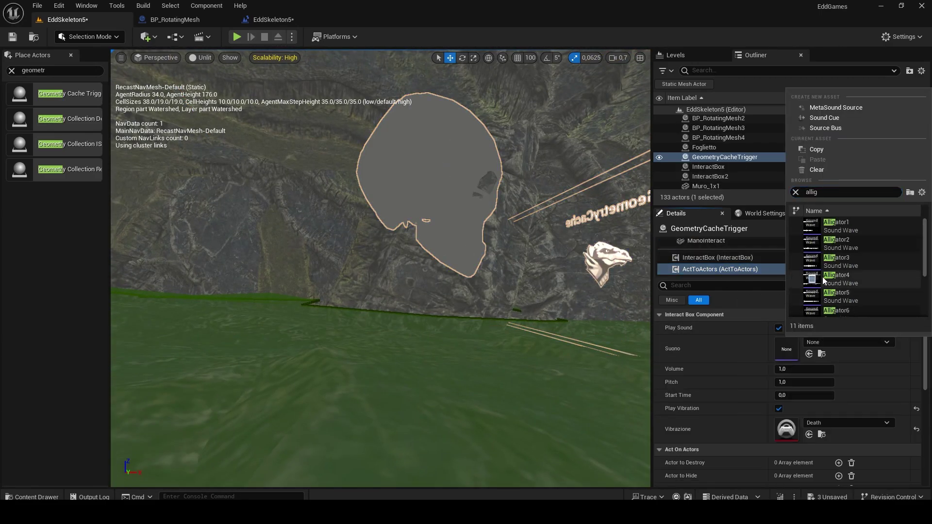
{"action": "left_click", "coordinate": [824, 280]}
Playtest the skull trigger repeatedly, selecting its Billboard component between runs
{"action": "double_click", "coordinate": [725, 157]}
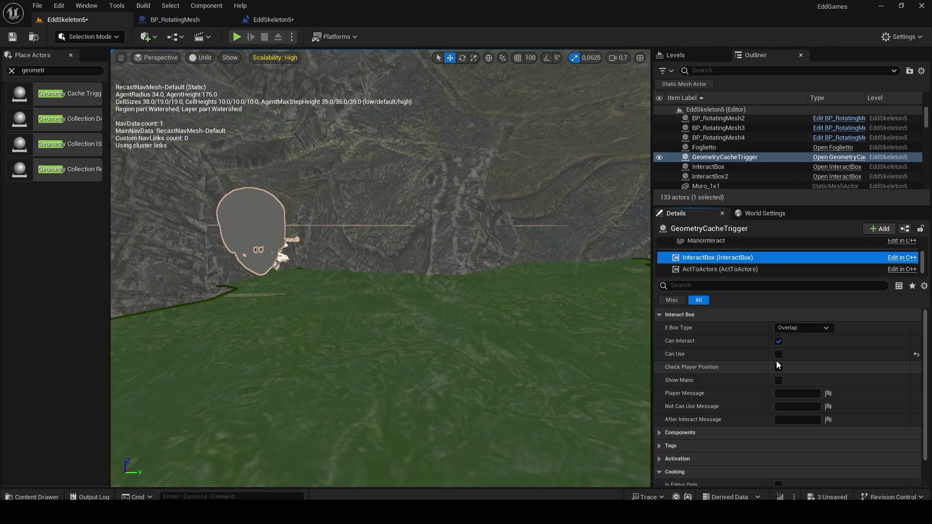
{"action": "key", "text": "Escape"}
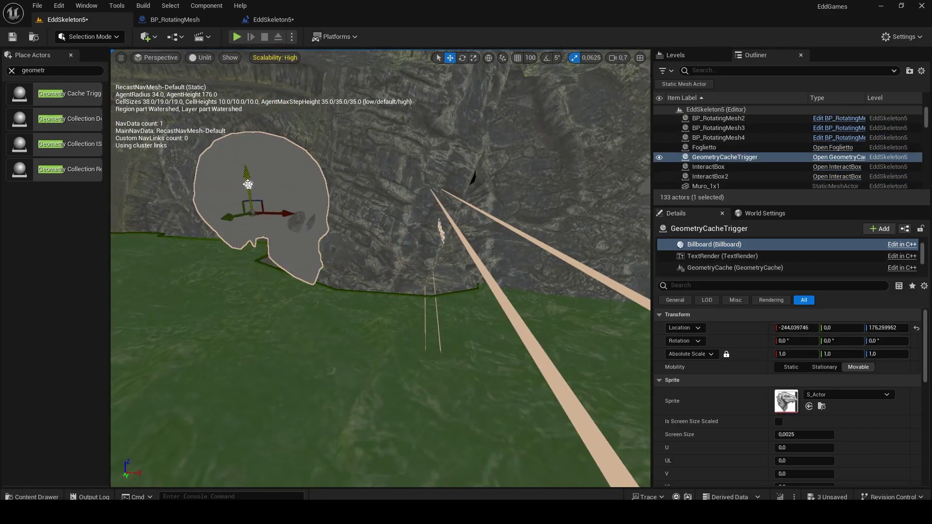
{"action": "key", "text": "alt+p"}
{"action": "key", "text": "Escape"}
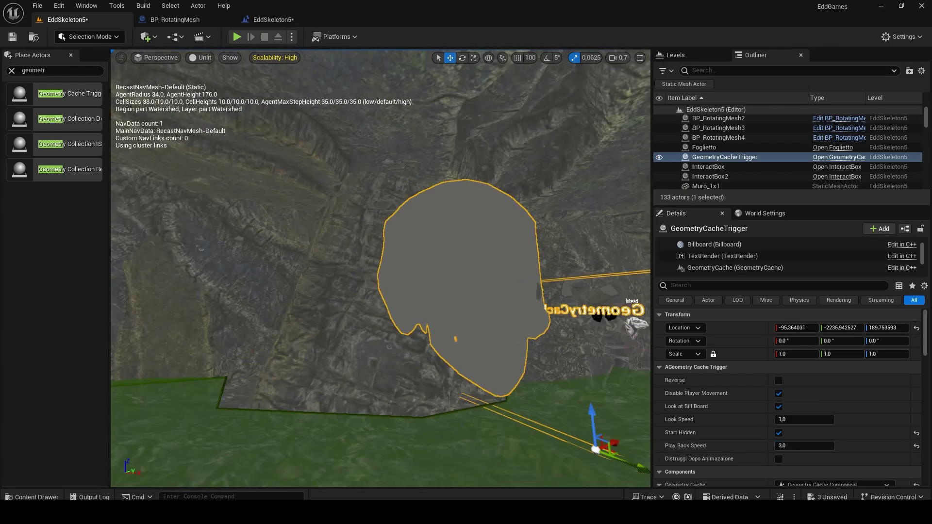
{"action": "key", "text": "alt+p"}
{"action": "key", "text": "Escape"}
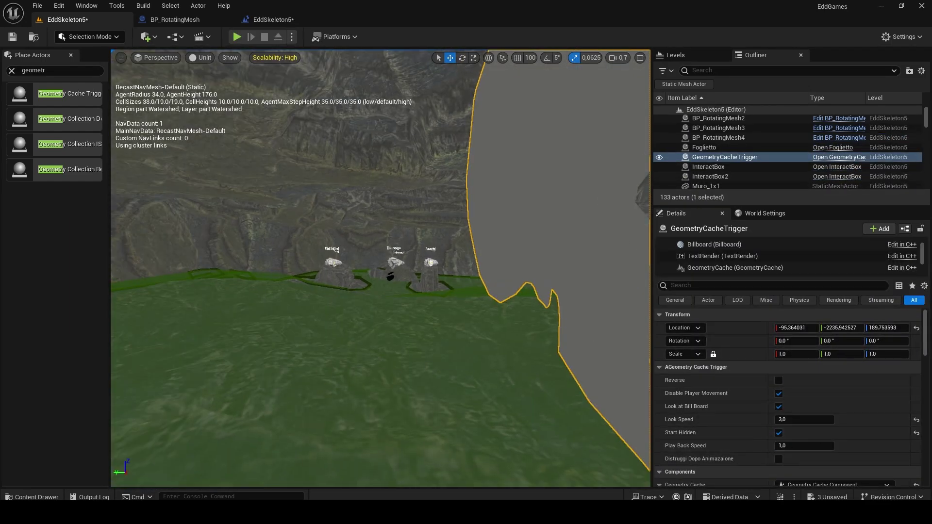
{"action": "key", "text": "alt+p"}
{"action": "key", "text": "Escape"}
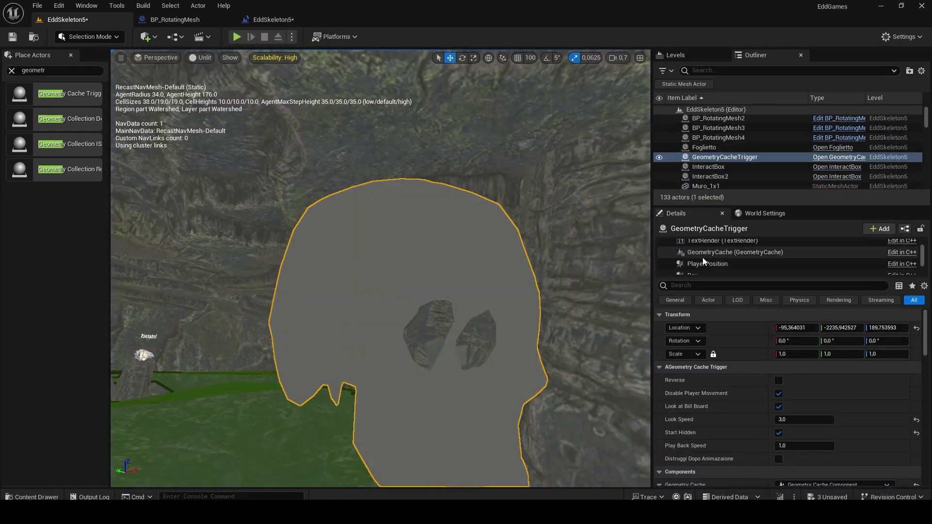
{"action": "left_click", "coordinate": [424, 234]}
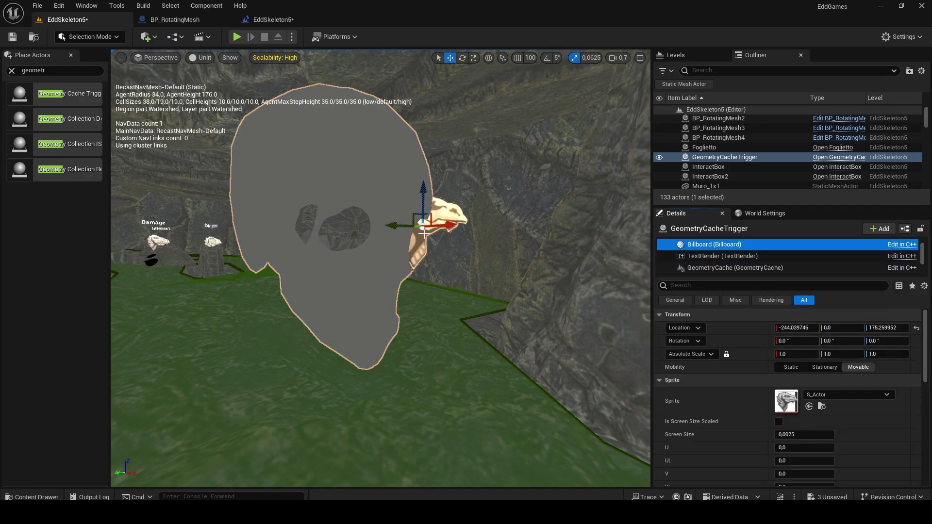
{"action": "key", "text": "alt+p"}
{"action": "key", "text": "Escape"}
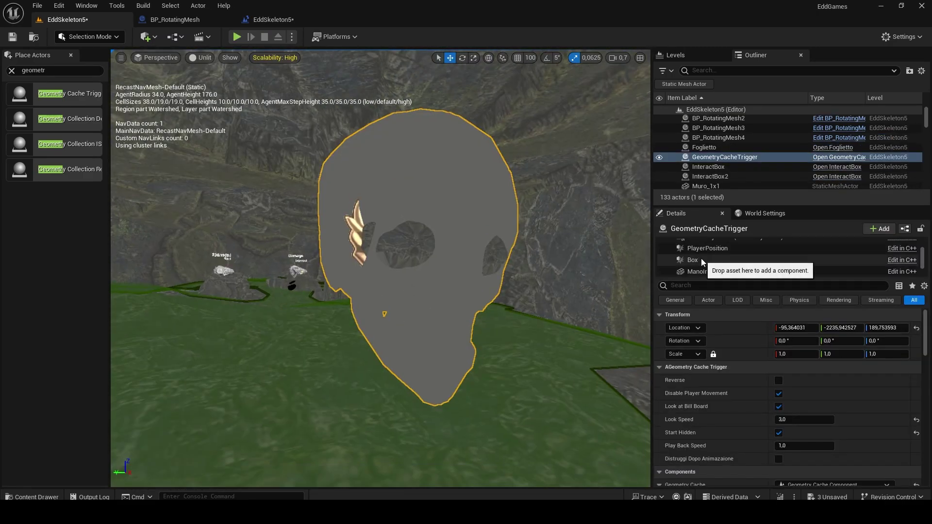
{"action": "left_click", "coordinate": [403, 214]}
{"action": "key", "text": "alt+p"}
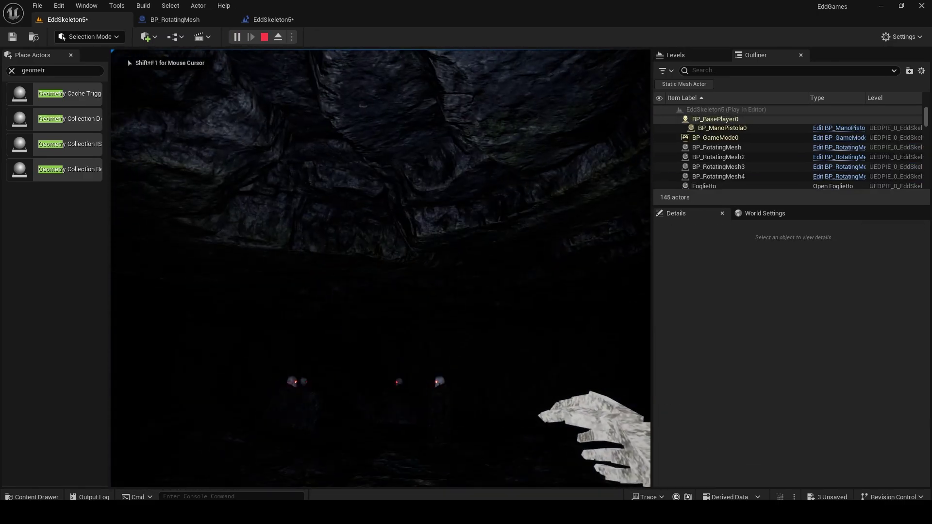
Select the ActToActors component and playtest the trigger with sound pitch 10
{"action": "key", "text": "Escape"}
{"action": "key", "text": "alt+p"}
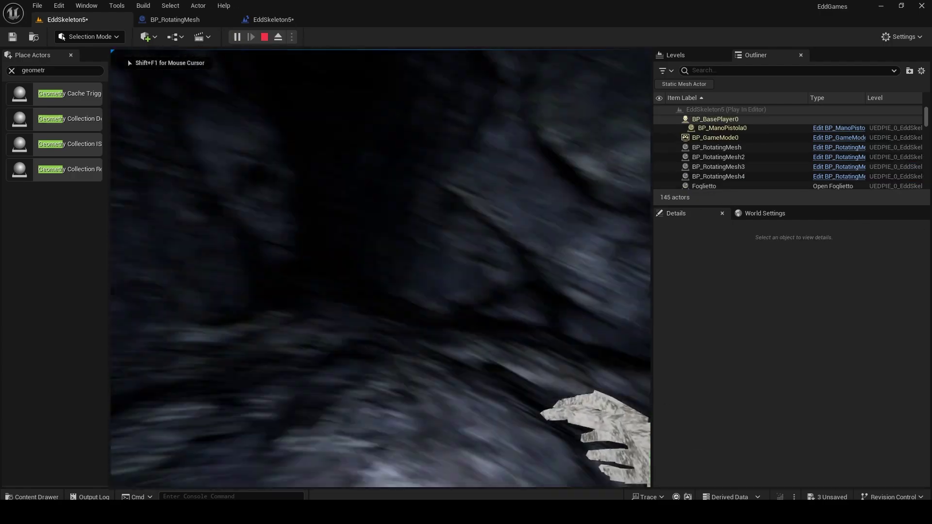
{"action": "key", "text": "Escape"}
{"action": "left_click", "coordinate": [363, 416]}
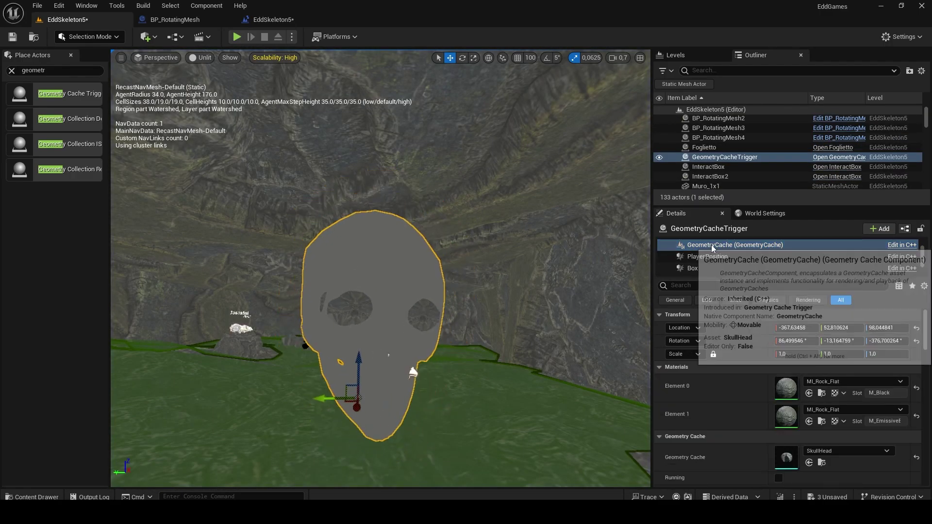
{"action": "scroll", "coordinate": [777, 257], "scroll_direction": "down", "scroll_amount": 2}
{"action": "left_click", "coordinate": [720, 269]}
{"action": "key", "text": "alt+p"}
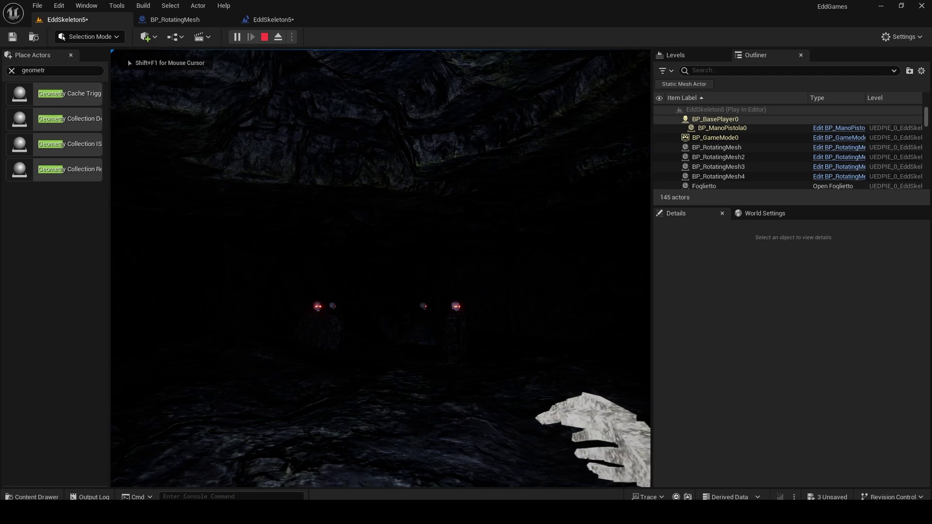
{"action": "key", "text": "Escape"}
Playtest the skull jumpscare again, then select the InteractBox in the passage
{"action": "left_click", "coordinate": [848, 343]}
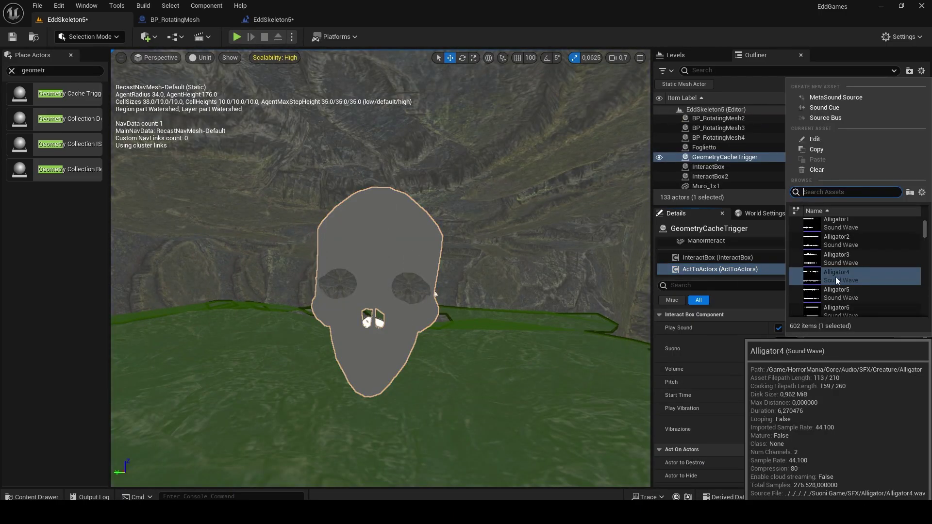
{"action": "key", "text": "Escape"}
{"action": "key", "text": "alt+p"}
{"action": "key", "text": "Escape"}
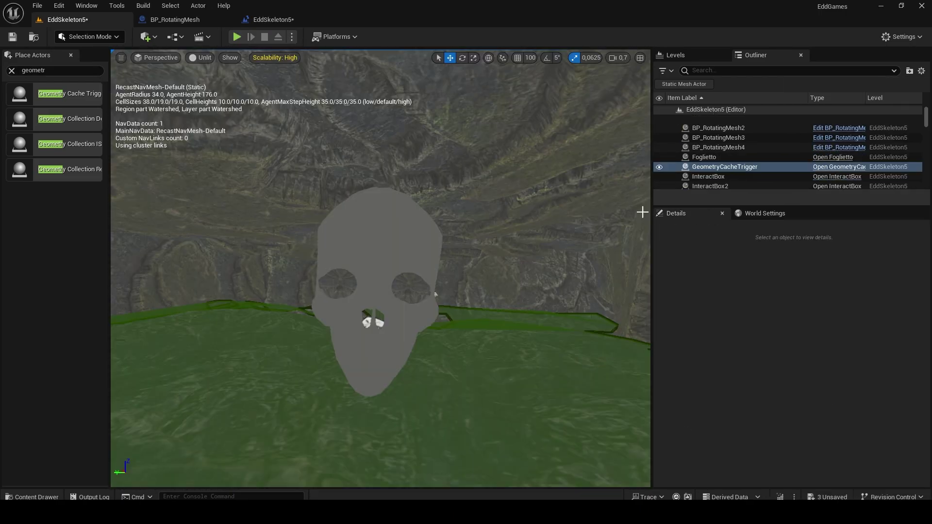
{"action": "left_click", "coordinate": [243, 37]}
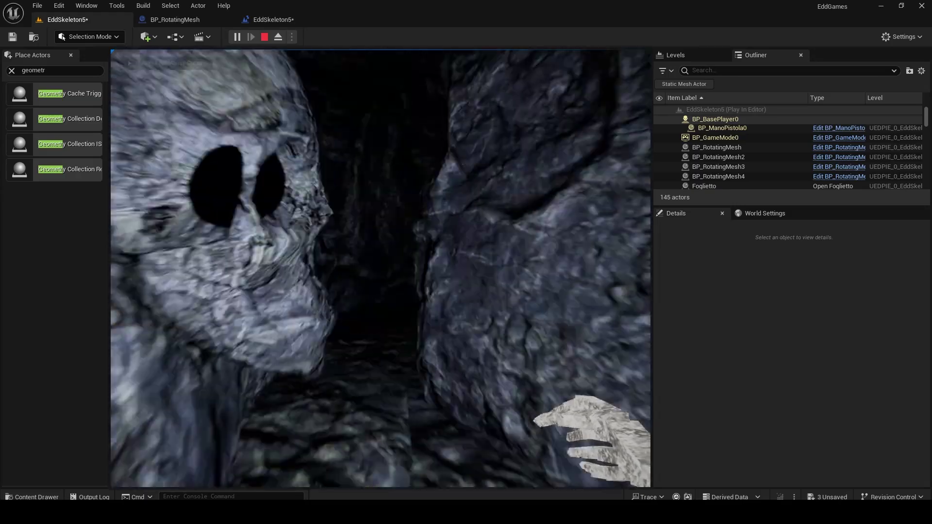
{"action": "key", "text": "Escape"}
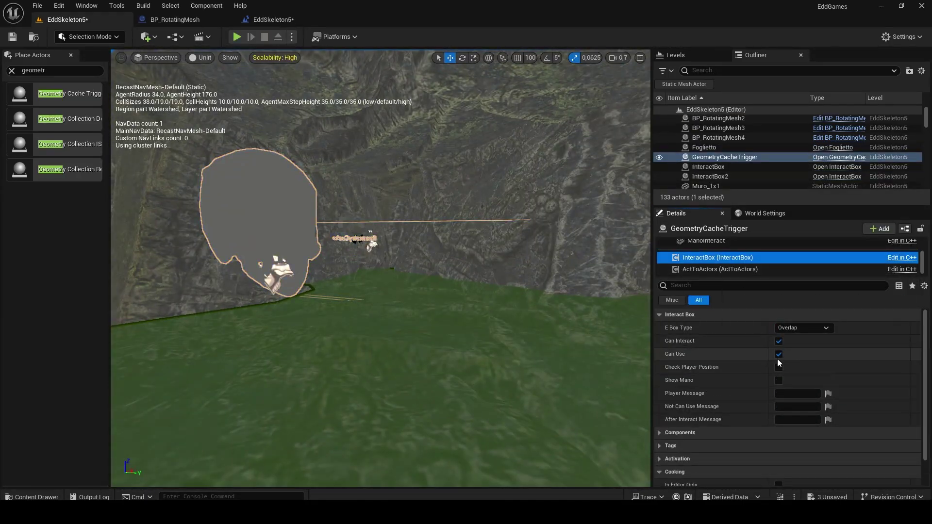
{"action": "key", "text": "alt+p"}
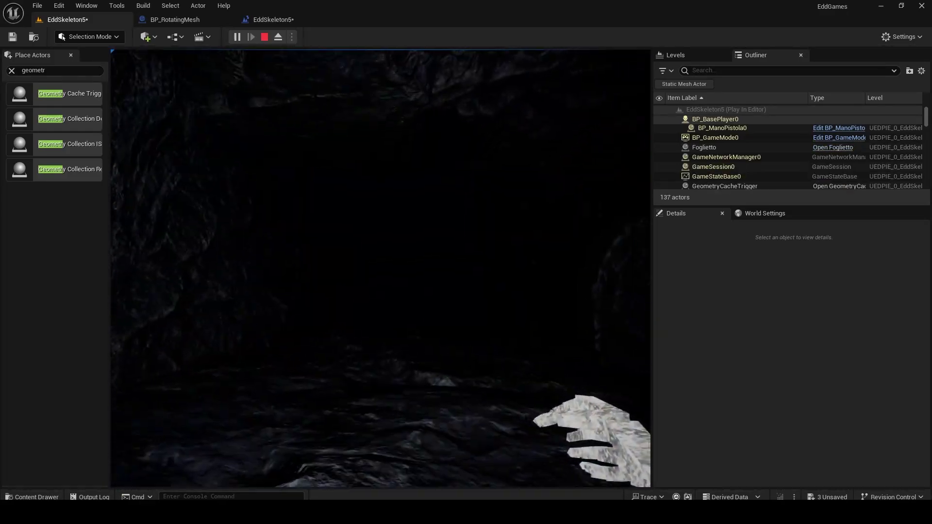
{"action": "key", "text": "Escape"}
{"action": "left_click", "coordinate": [436, 281]}
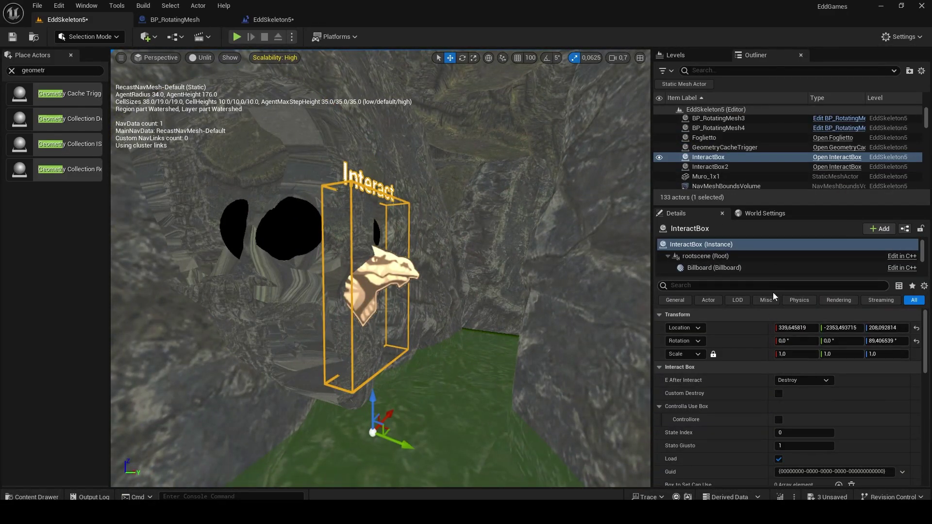
Set the InteractBox's ActToActors sound to womenscream with a start time of 1 second
{"action": "scroll", "coordinate": [728, 262], "scroll_direction": "down", "scroll_amount": 2}
{"action": "left_click", "coordinate": [720, 269]}
{"action": "left_click", "coordinate": [847, 343]}
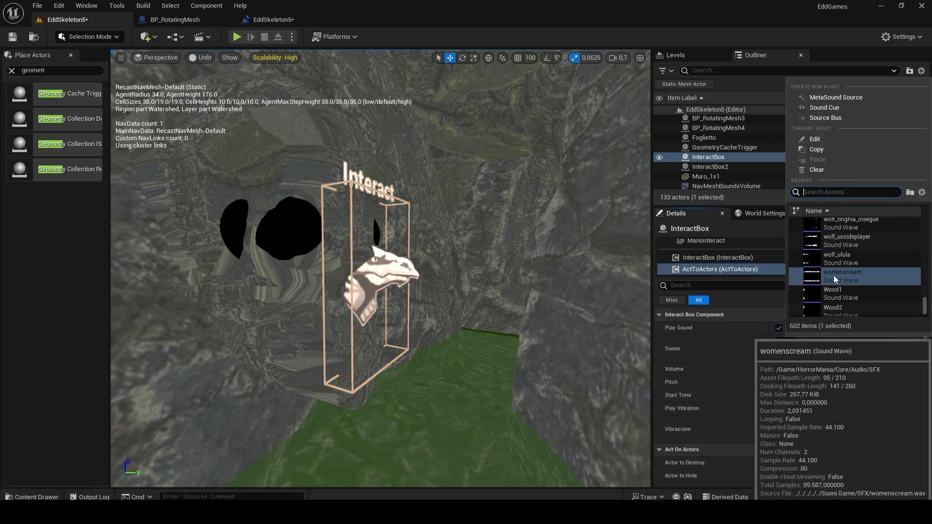
{"action": "left_click", "coordinate": [798, 394]}
{"action": "type", "text": "1,9"}
{"action": "left_click", "coordinate": [785, 257]}
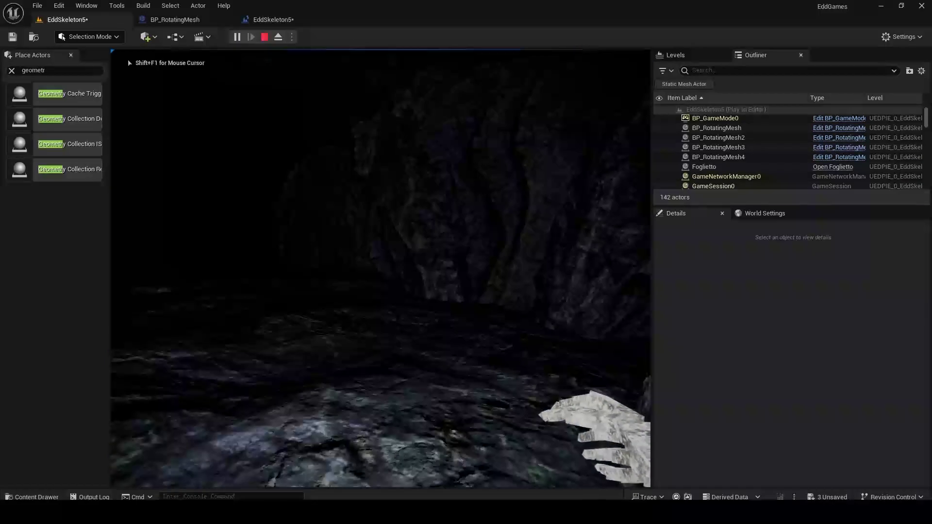
{"action": "left_click", "coordinate": [720, 269]}
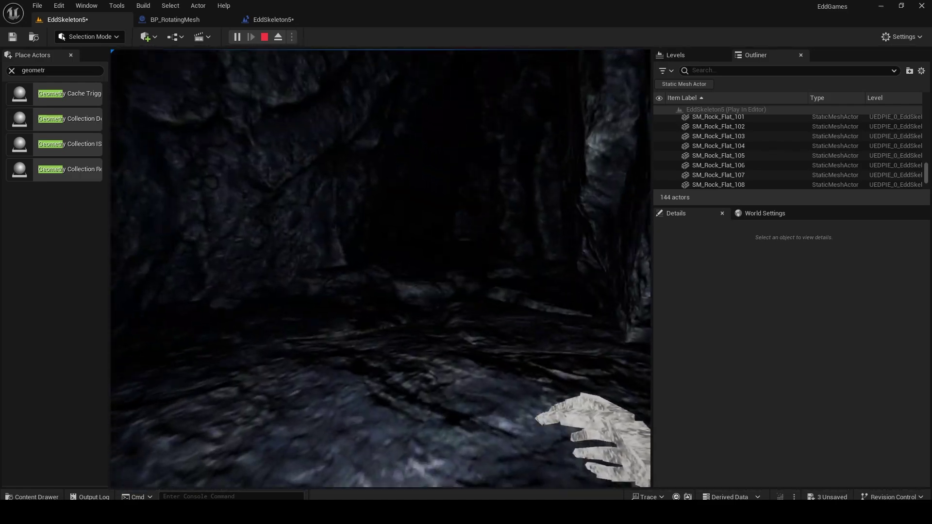
{"action": "key", "text": "w"}
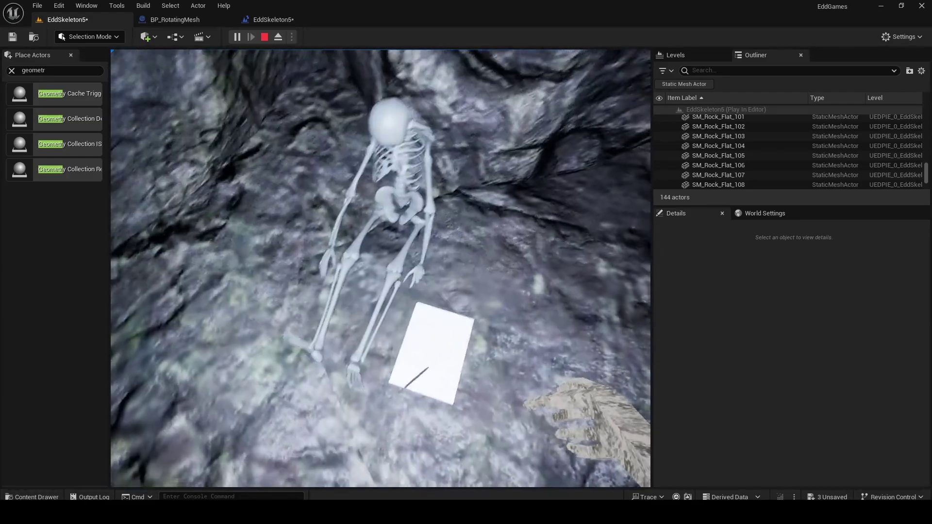
{"action": "key", "text": "e"}
{"action": "left_click", "coordinate": [596, 467]}
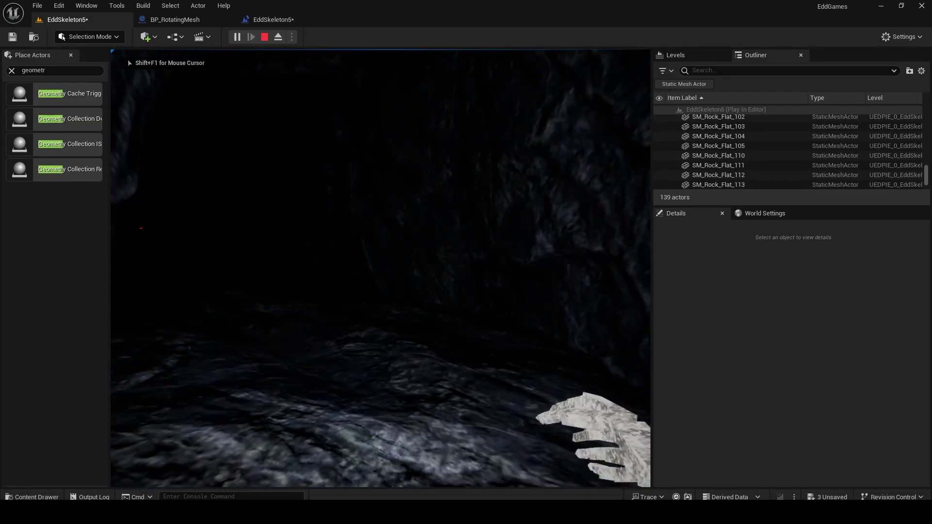